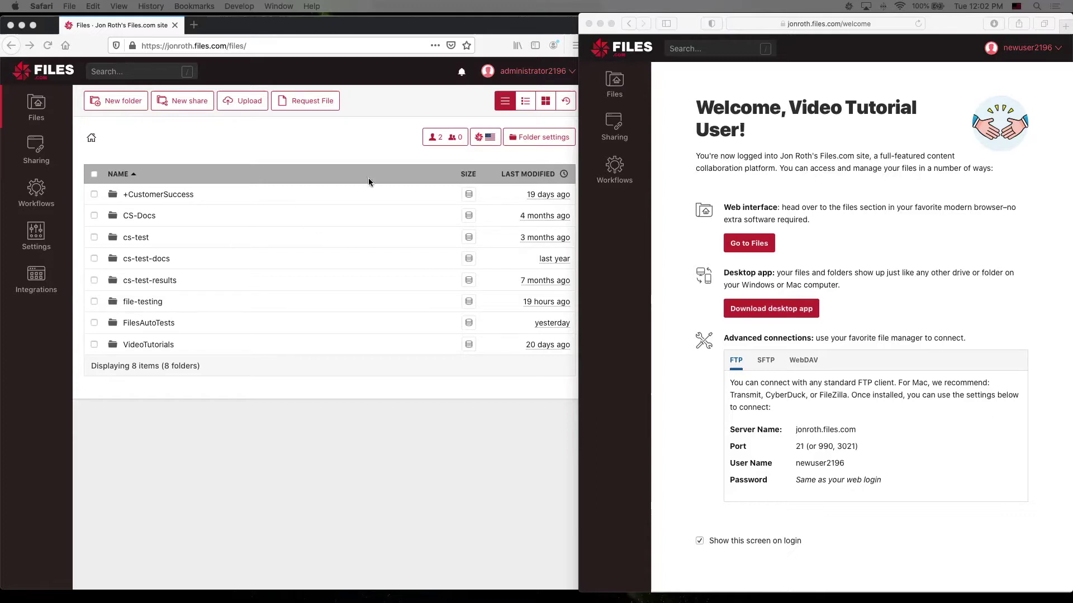
# Bring up the new user's still-empty file list, then return to the administrator's window
pyautogui.click(673, 277)
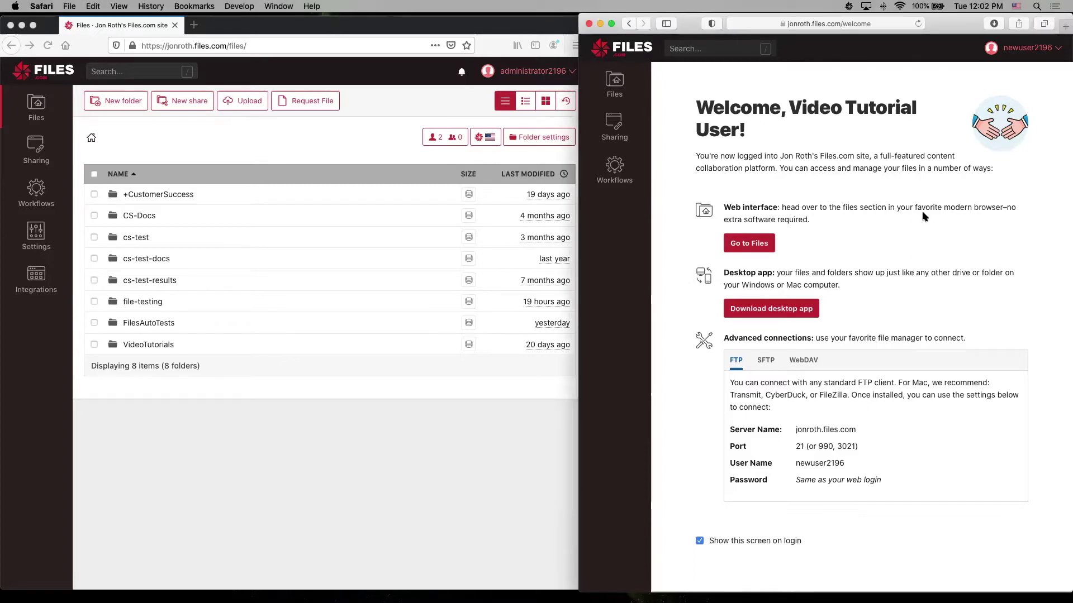
pyautogui.click(615, 84)
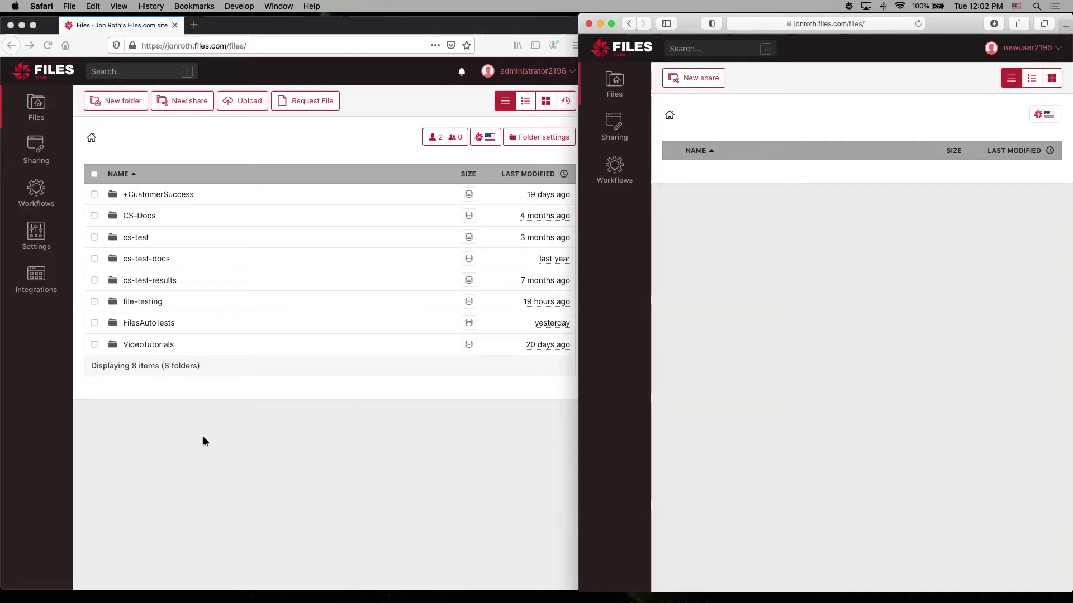
pyautogui.click(244, 449)
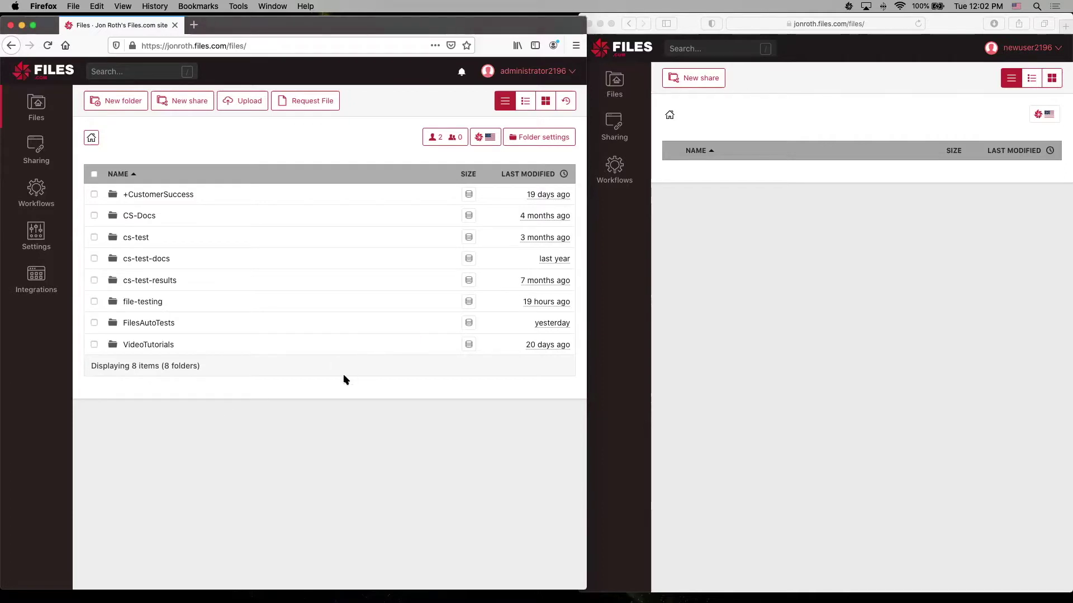
# Open VideoTutorials and show its Permissions panel listing three users
pyautogui.click(144, 346)
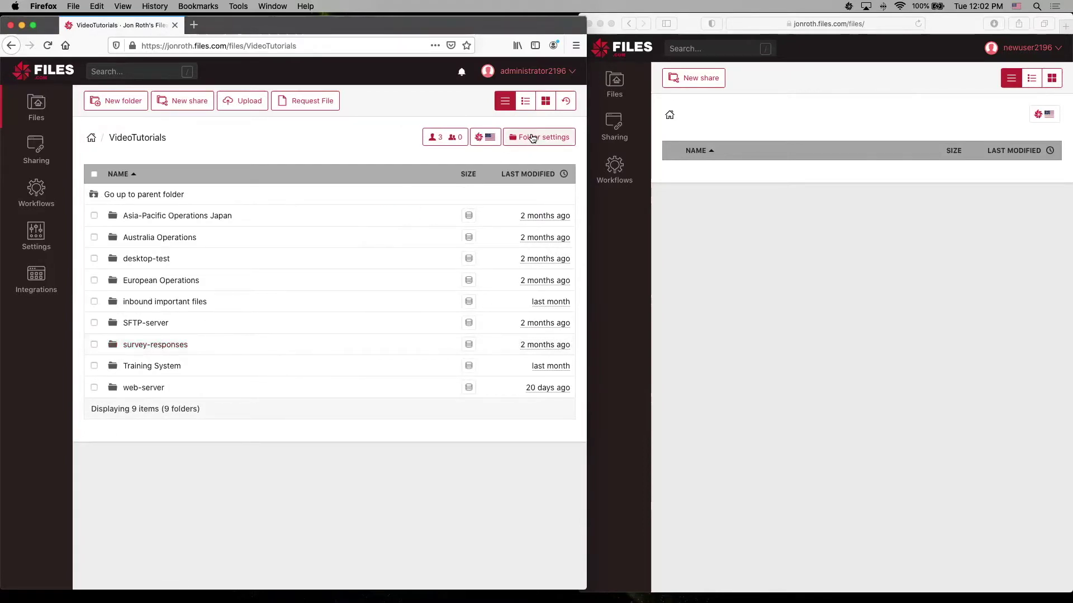
pyautogui.click(446, 142)
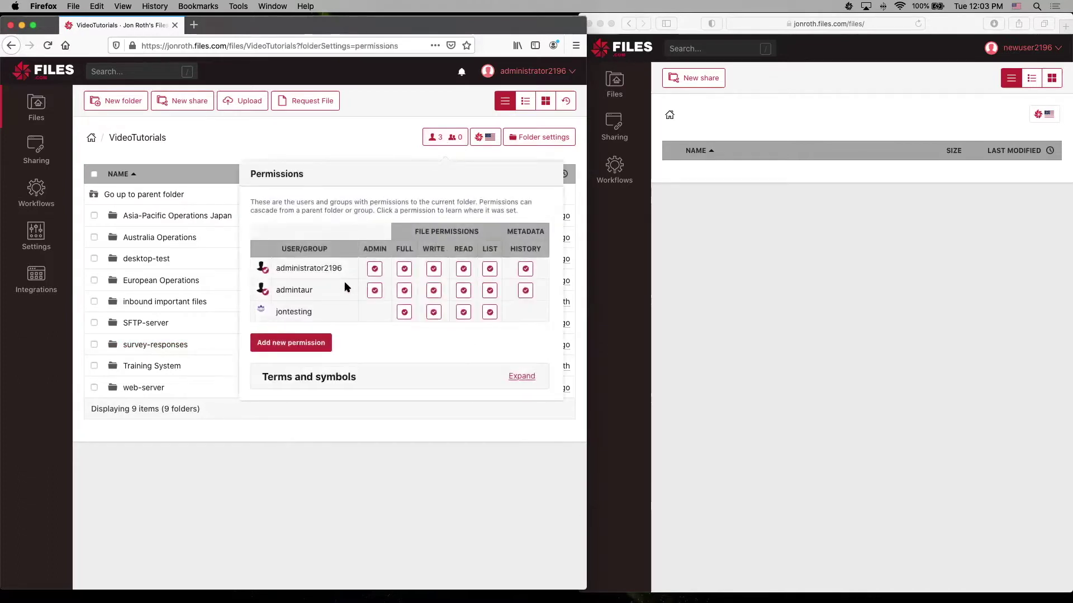
# Add a Full permission on VideoTutorials for the video tutorial user
pyautogui.click(294, 344)
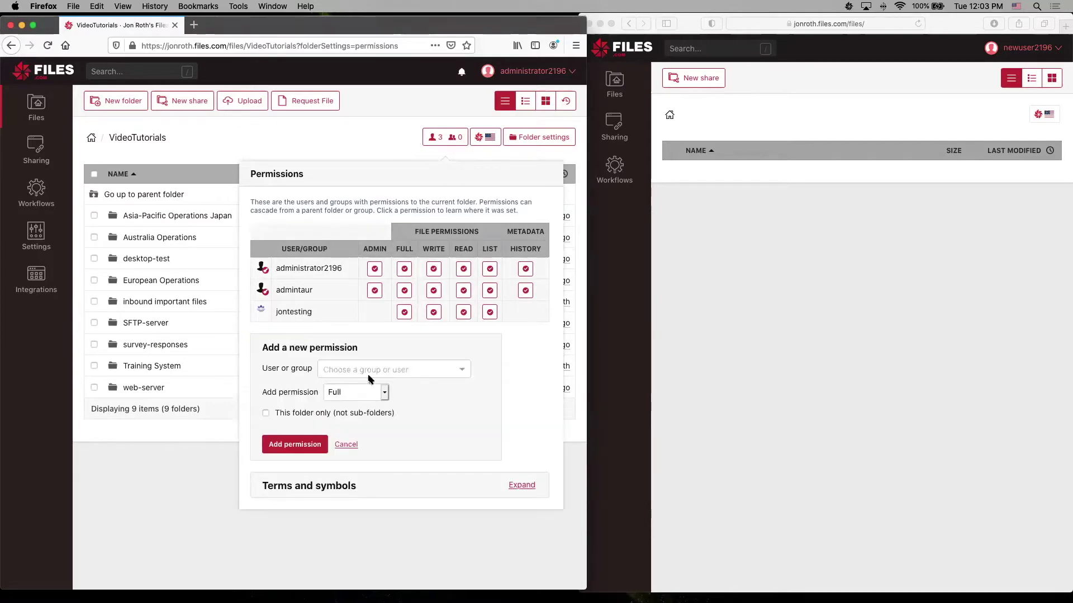
pyautogui.click(387, 369)
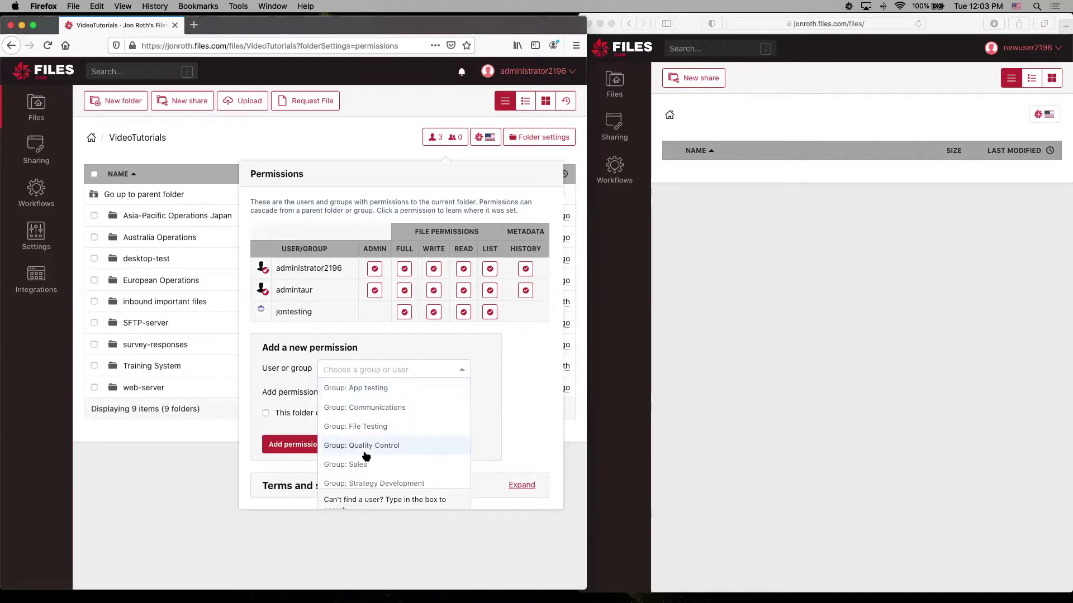
pyautogui.scroll(-5, 366, 457)
pyautogui.scroll(-3, 363, 458)
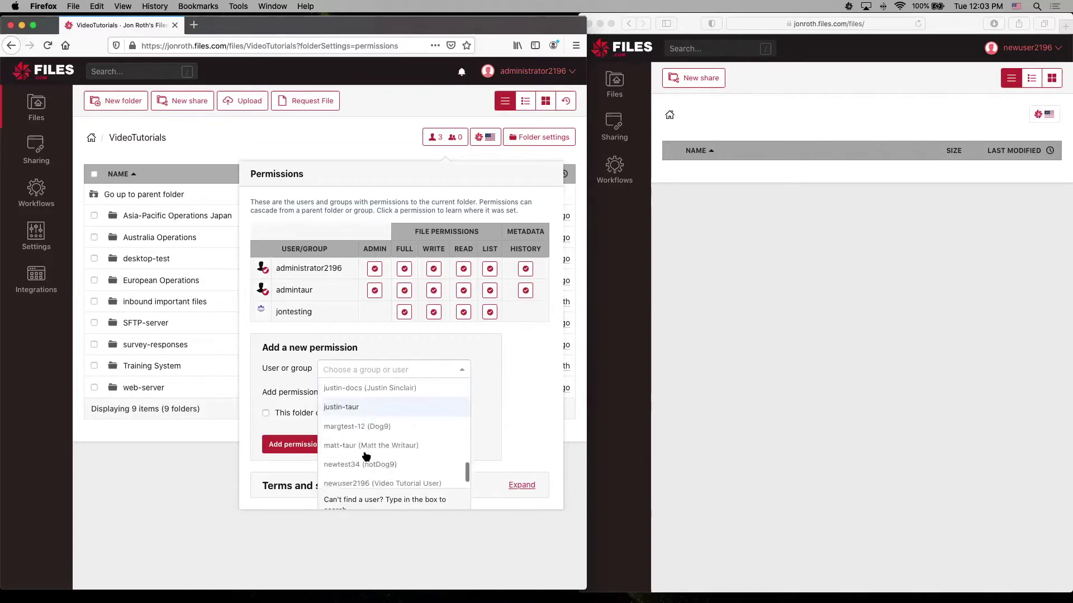
pyautogui.click(351, 461)
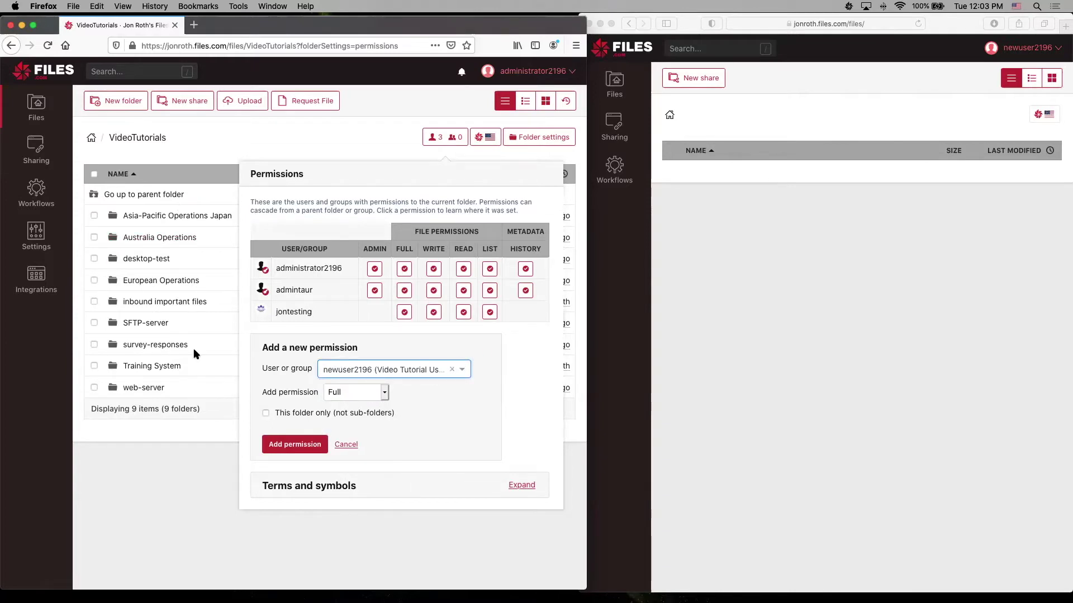
pyautogui.click(384, 395)
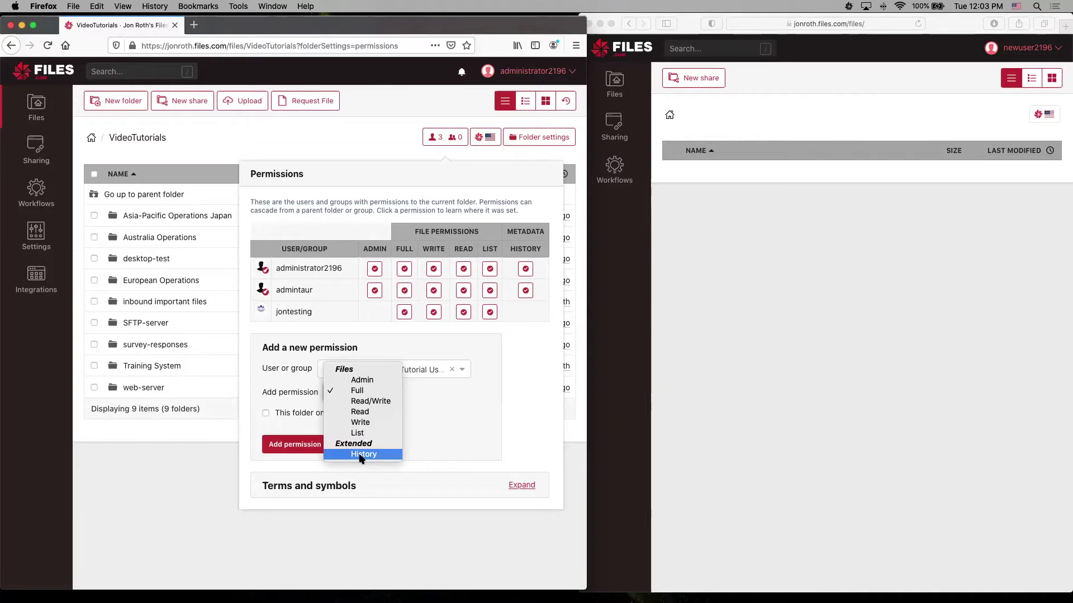
pyautogui.click(356, 391)
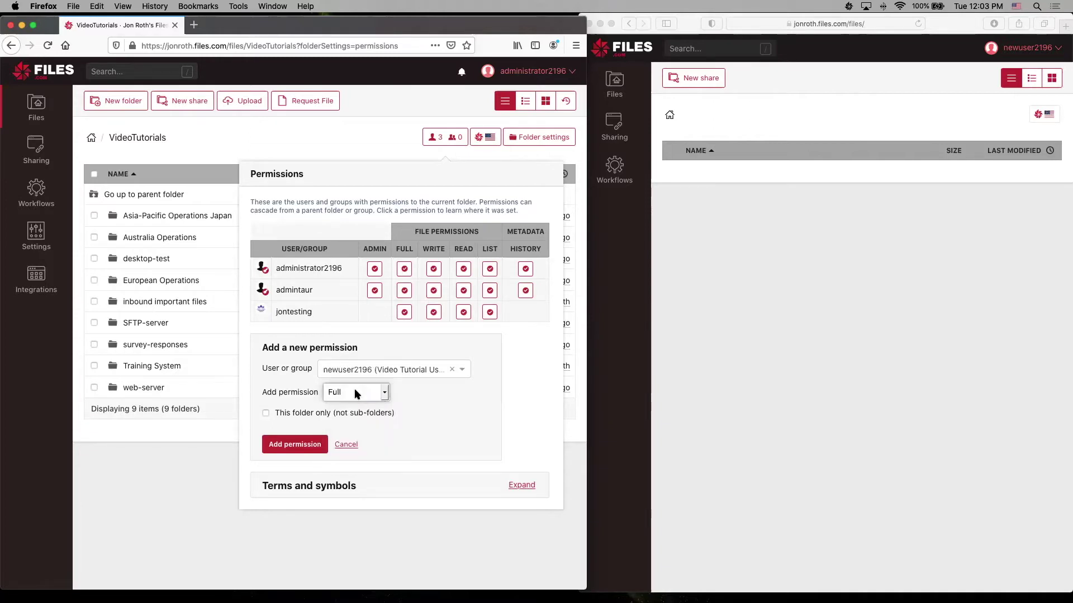
pyautogui.click(291, 446)
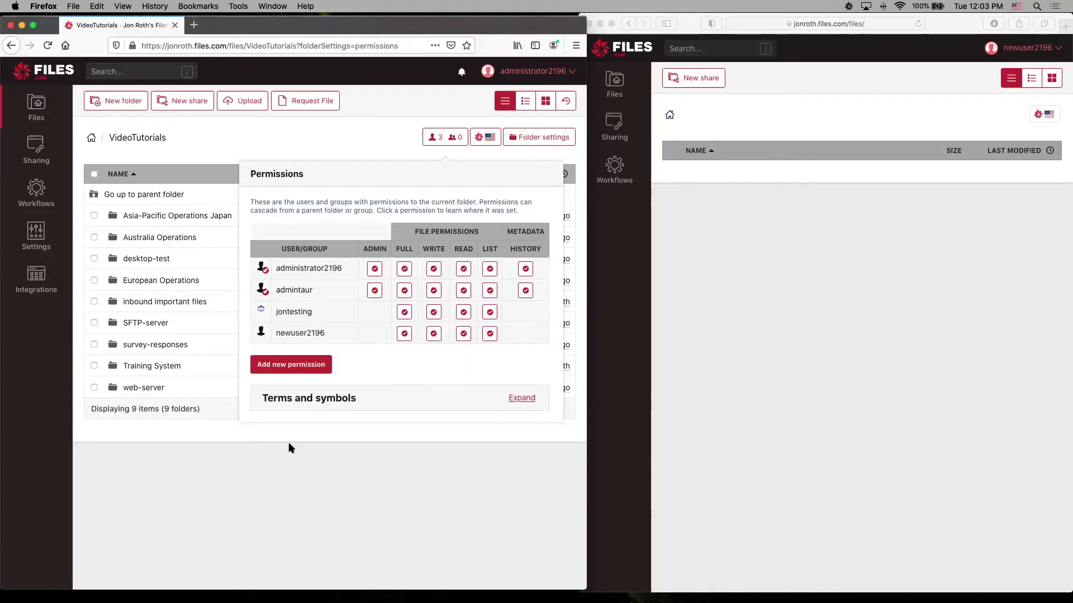
# Reload the new user's session and open the VideoTutorials folder
pyautogui.click(868, 287)
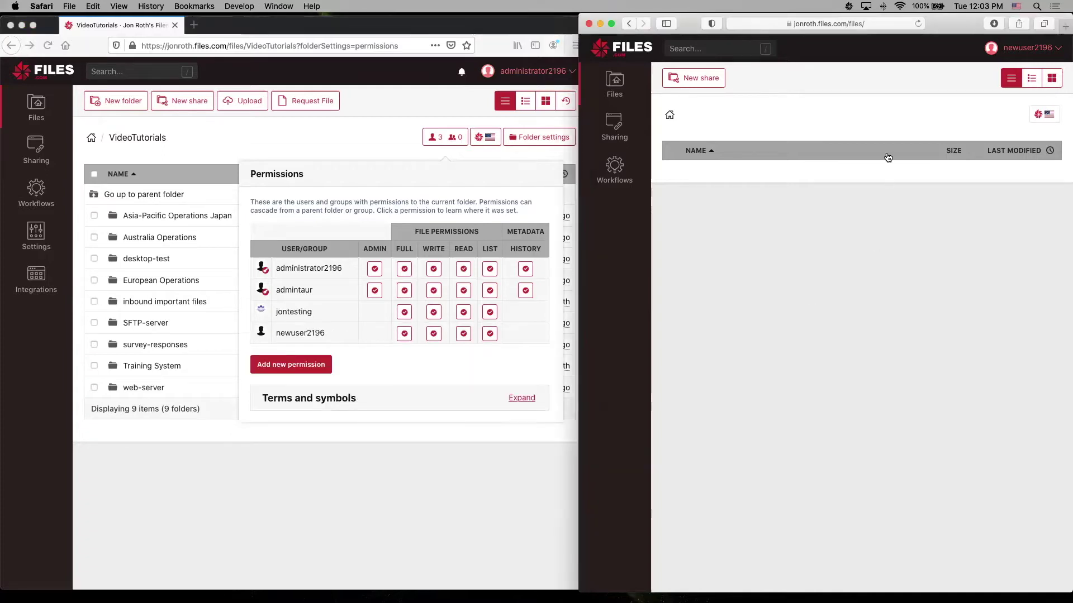
pyautogui.click(917, 23)
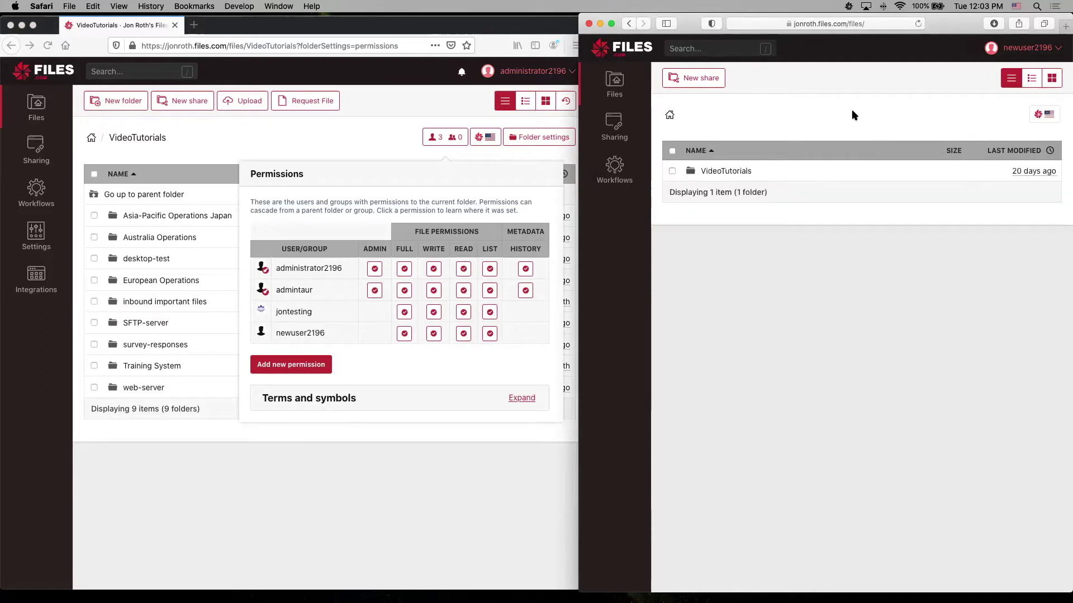
pyautogui.click(726, 173)
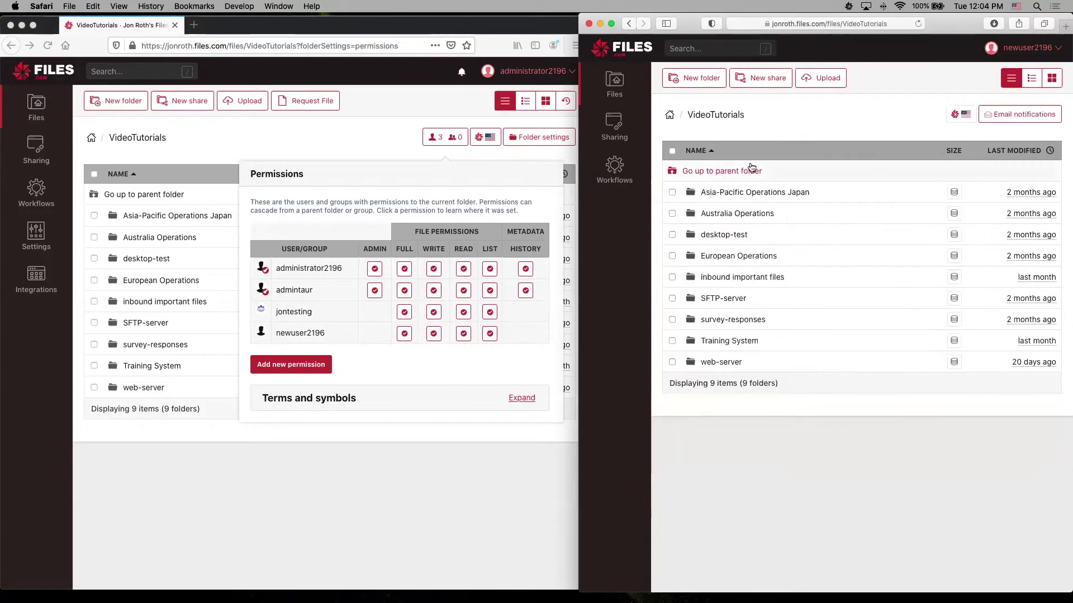
pyautogui.click(64, 320)
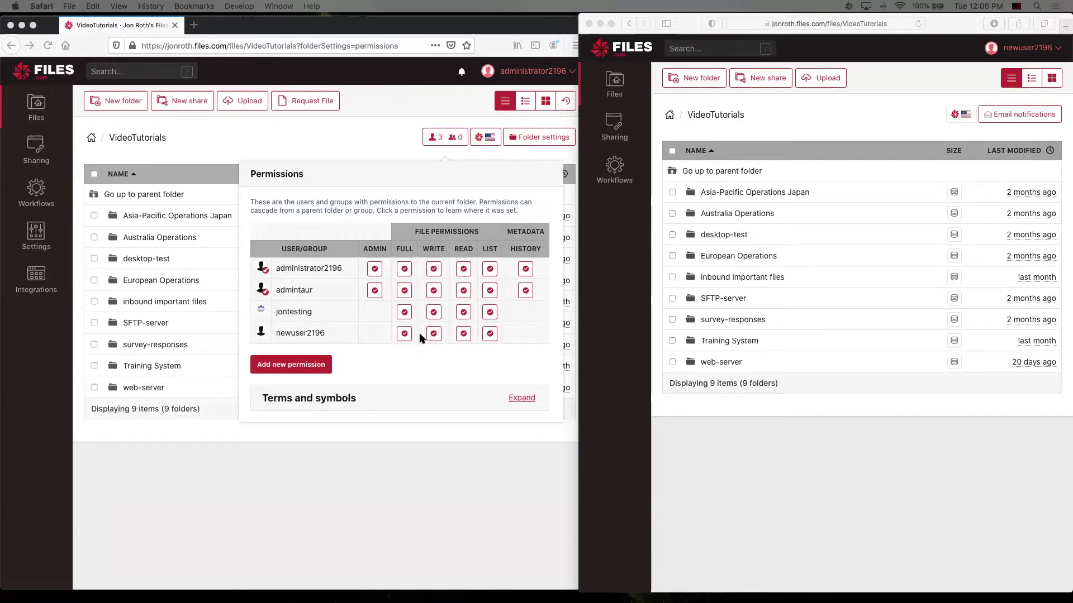
# As the new user, browse into web-server, back up, then into SFTP-server
pyautogui.click(723, 362)
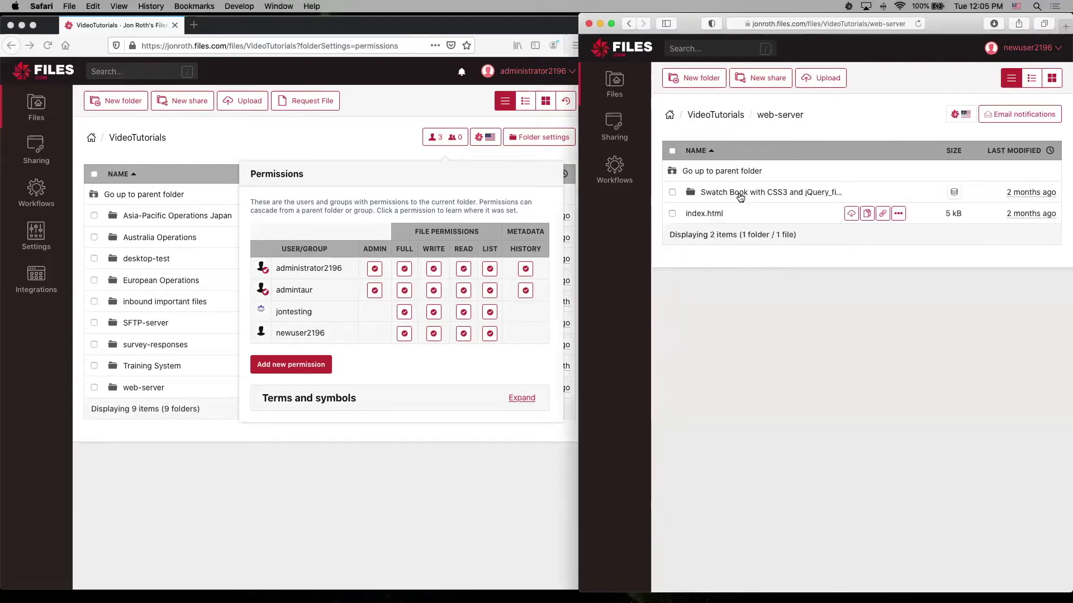
pyautogui.click(725, 173)
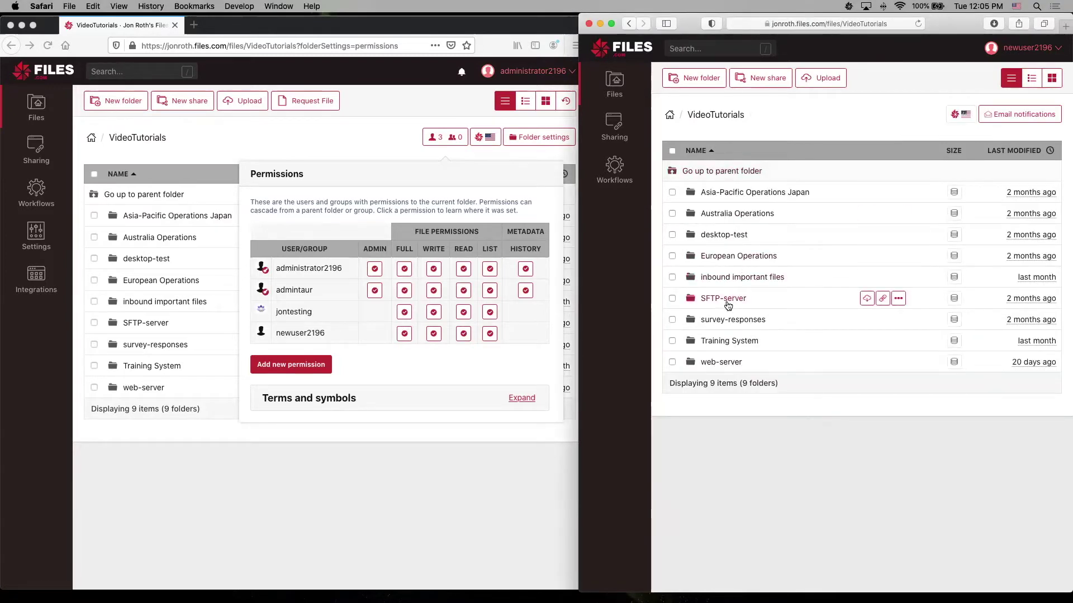
pyautogui.click(725, 298)
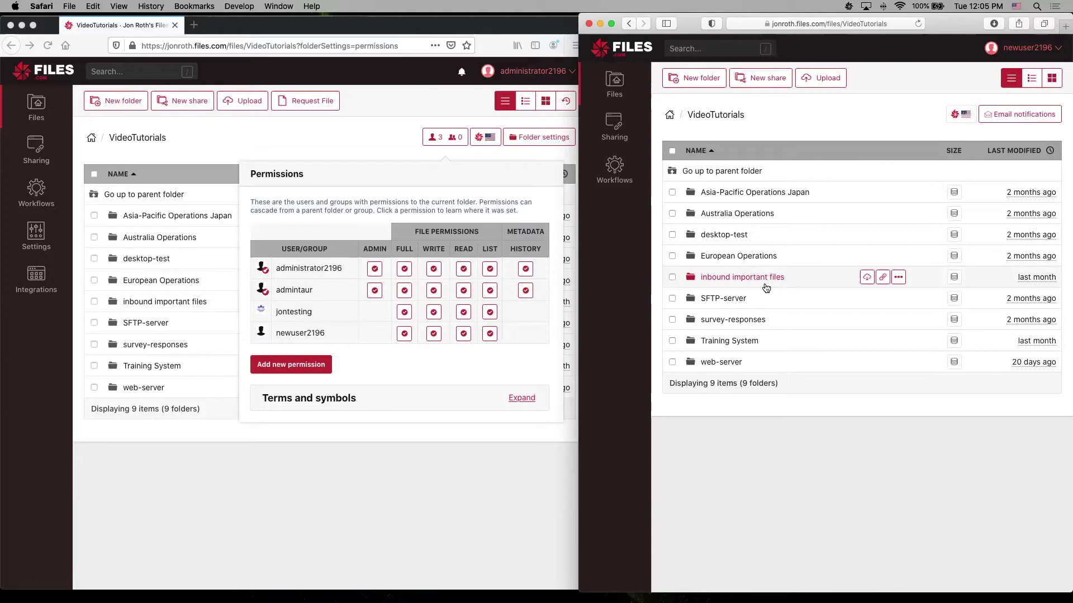
# Revoke the new user's VideoTutorials permission and reload their session to see no access
pyautogui.click(366, 348)
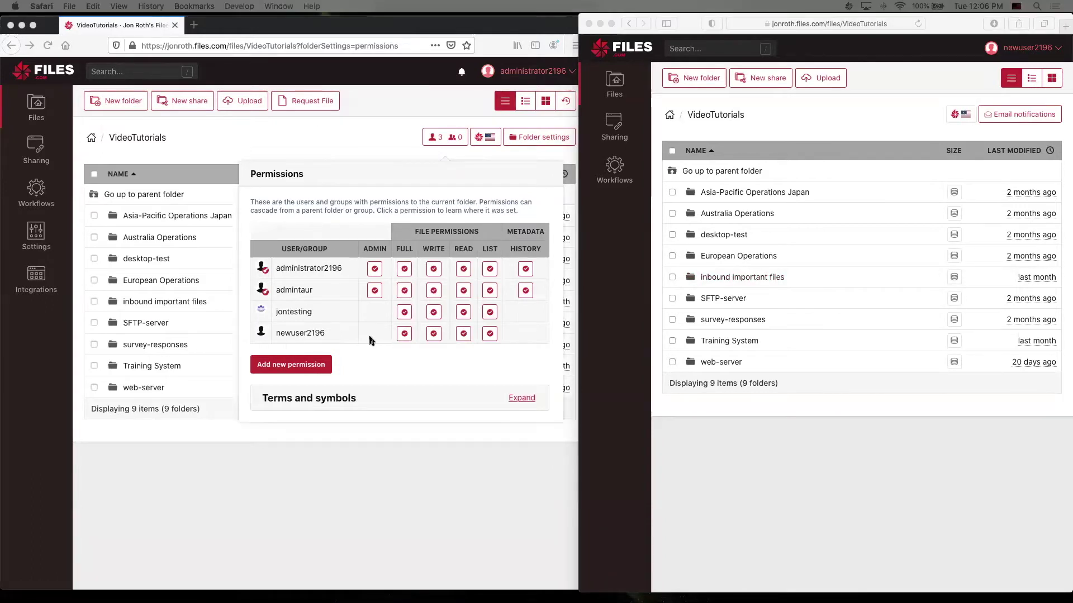
pyautogui.click(376, 342)
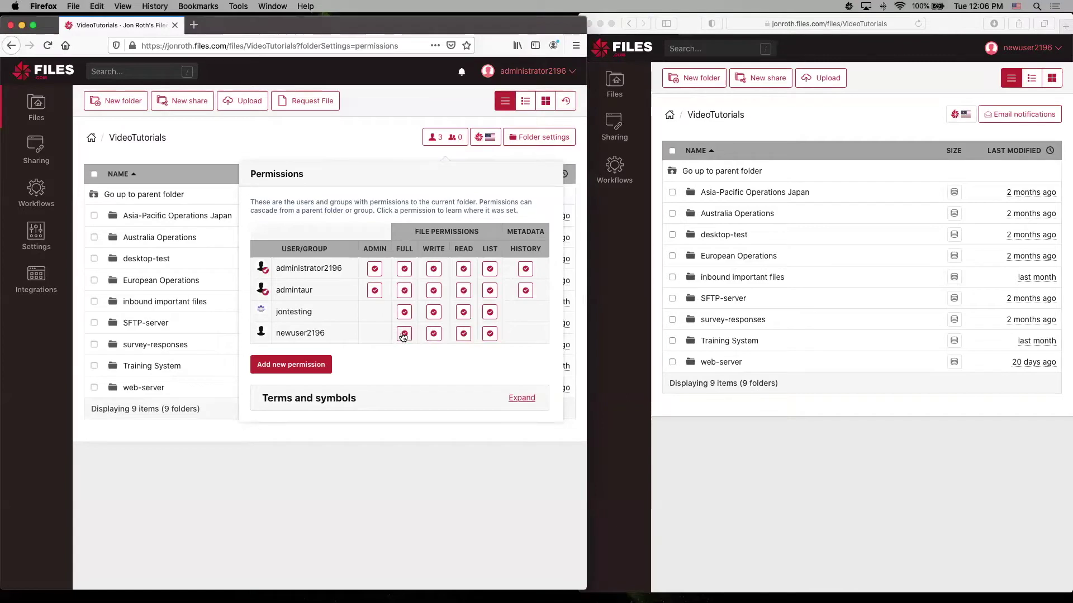
pyautogui.click(403, 334)
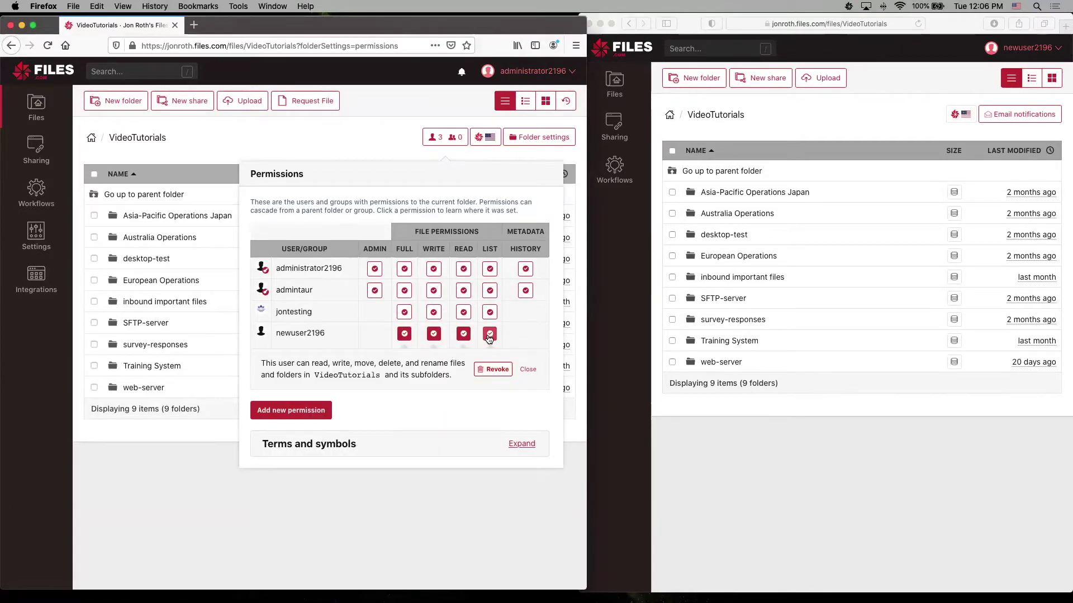
pyautogui.click(492, 370)
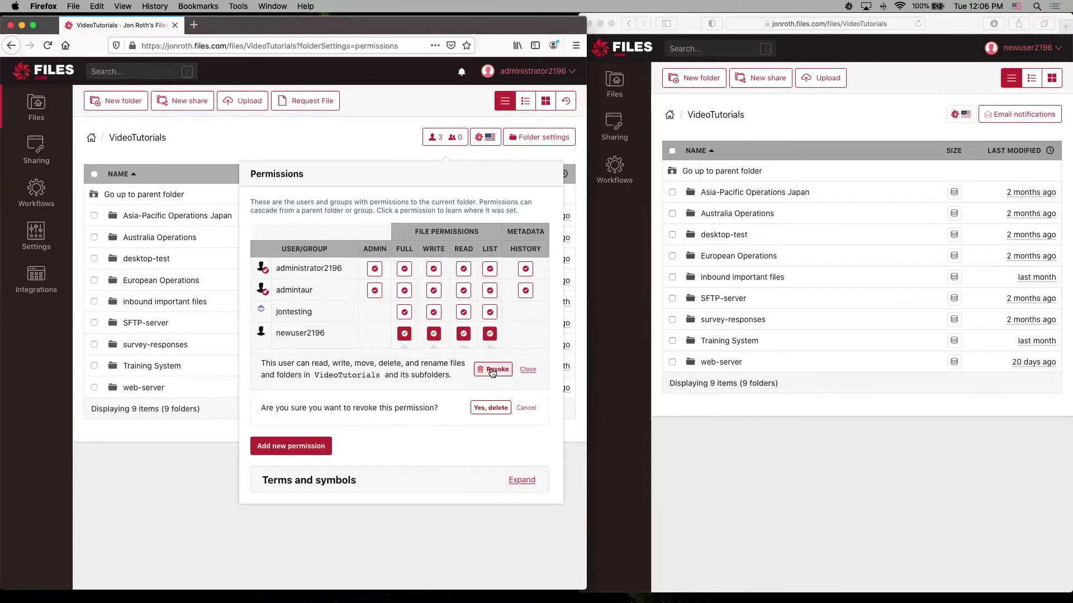
pyautogui.click(490, 409)
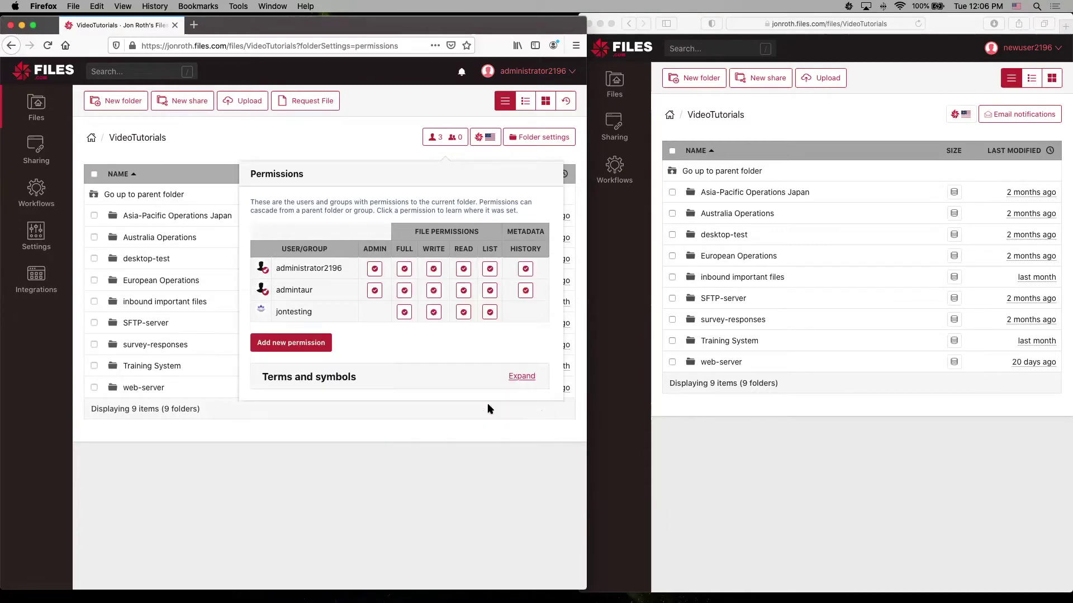
pyautogui.click(776, 419)
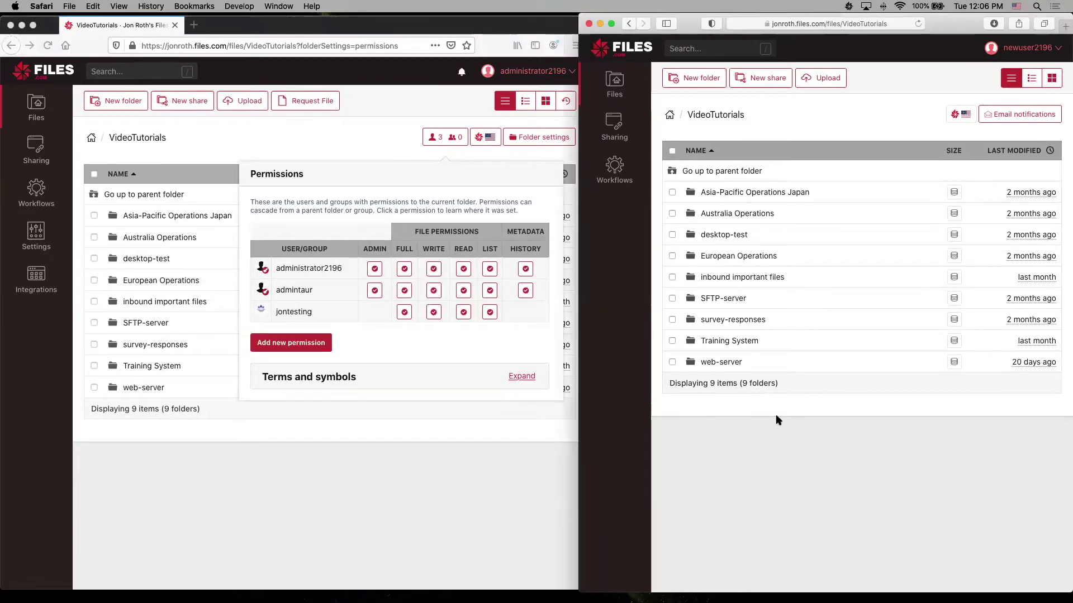
pyautogui.click(917, 24)
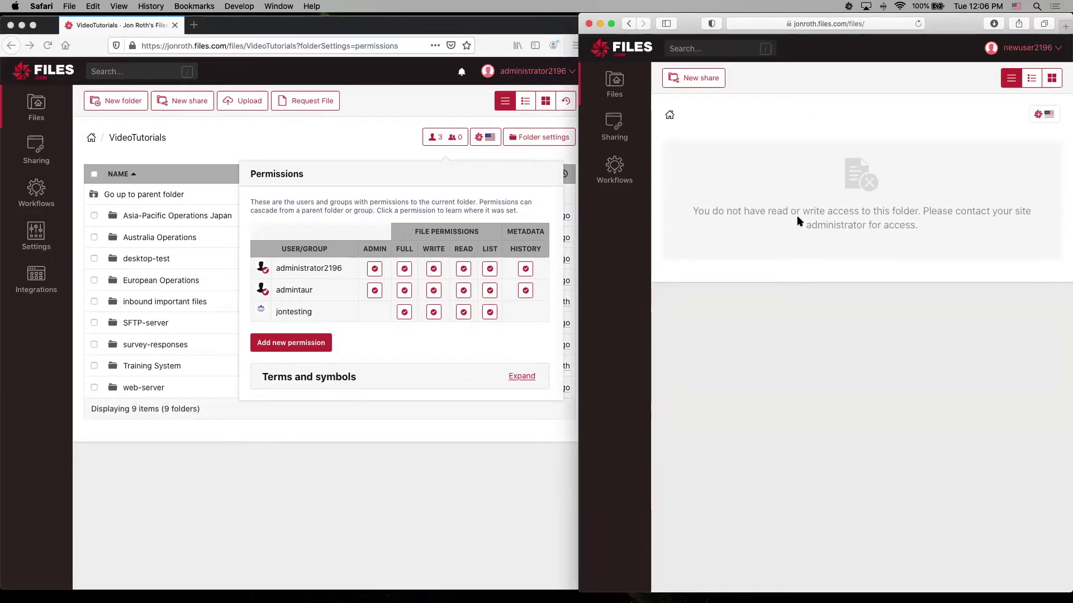
# Open European Operations and show its Permissions panel listing three users
pyautogui.click(289, 343)
pyautogui.click(191, 464)
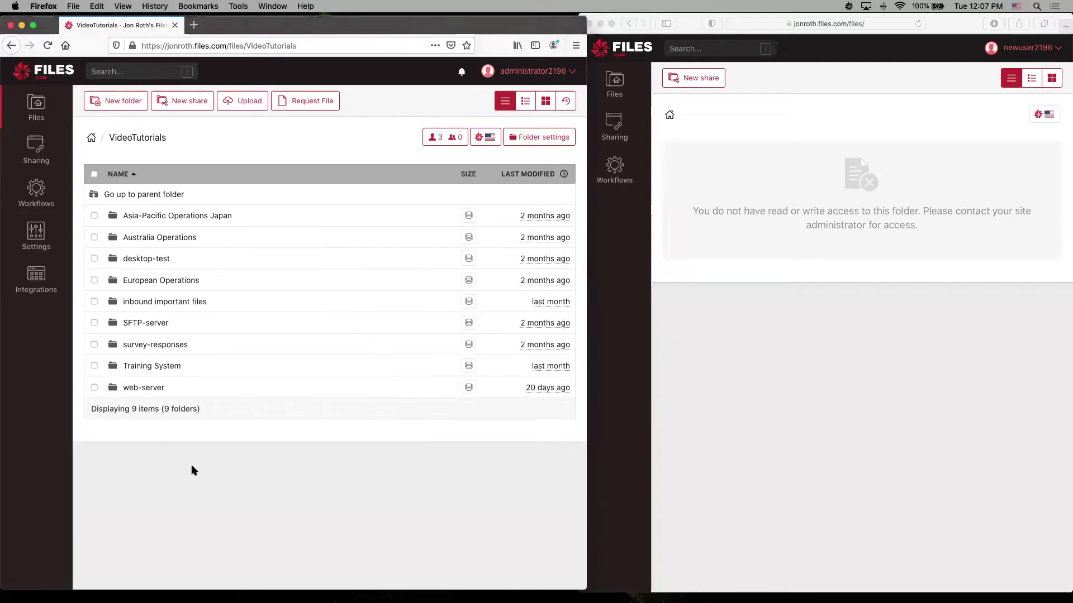
pyautogui.click(167, 281)
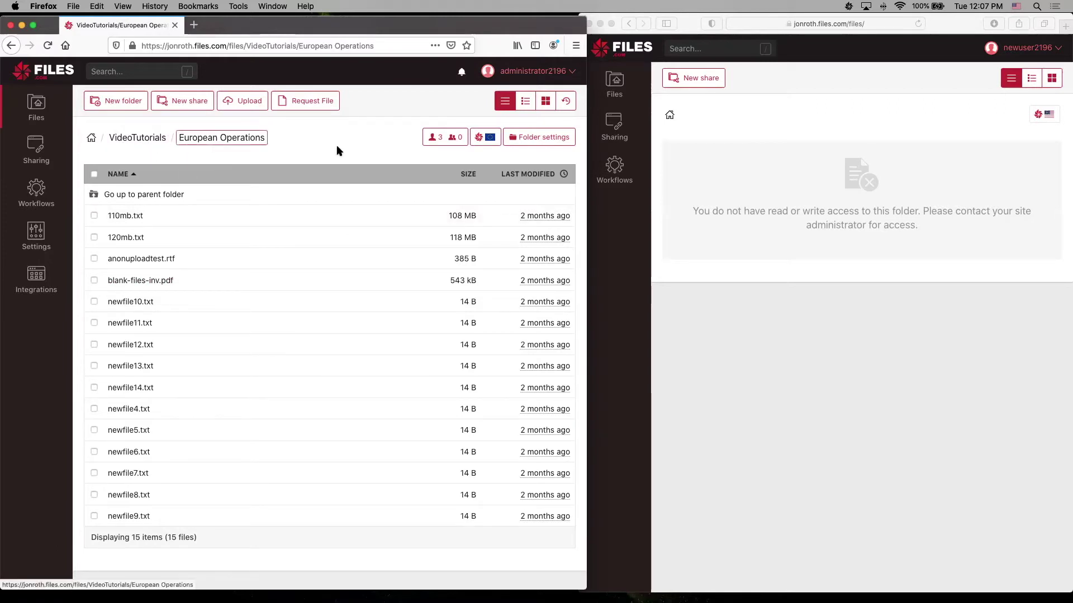
pyautogui.click(446, 141)
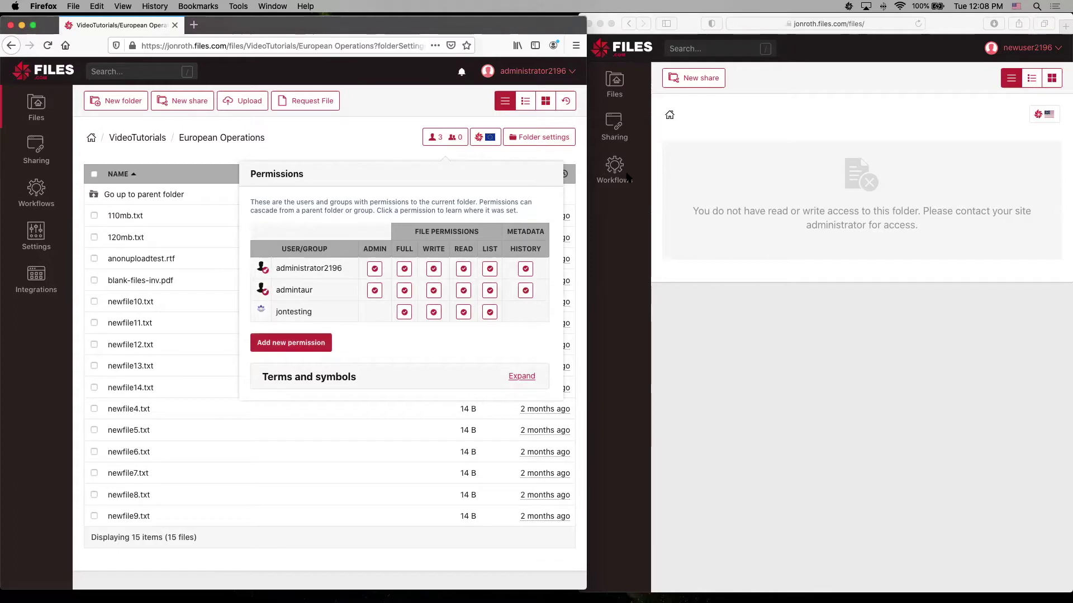
# Add a List permission for the new user on European Operations, this folder only
pyautogui.click(291, 343)
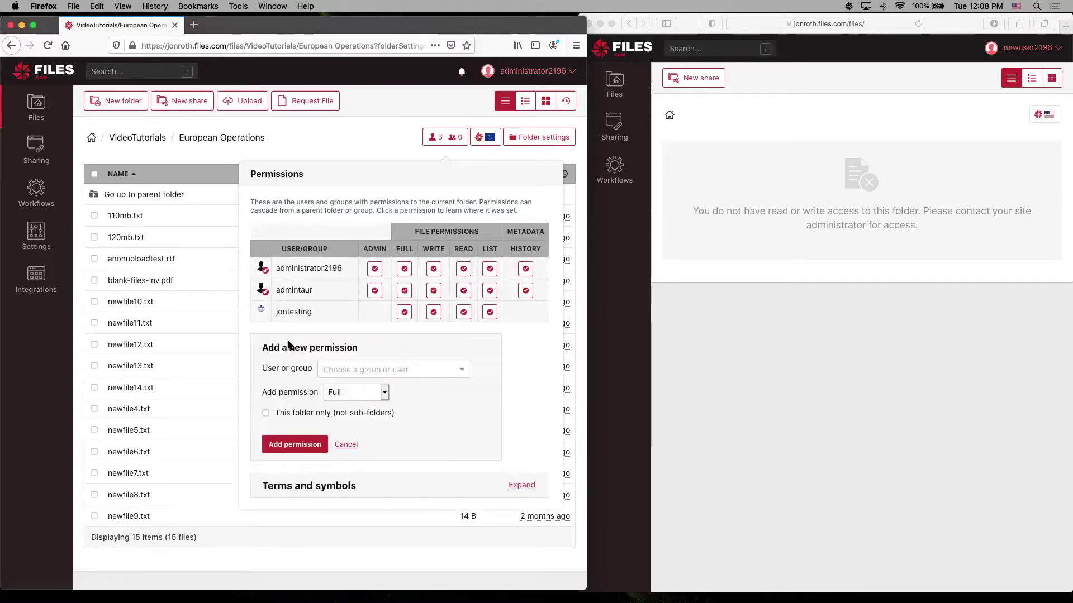
pyautogui.click(390, 371)
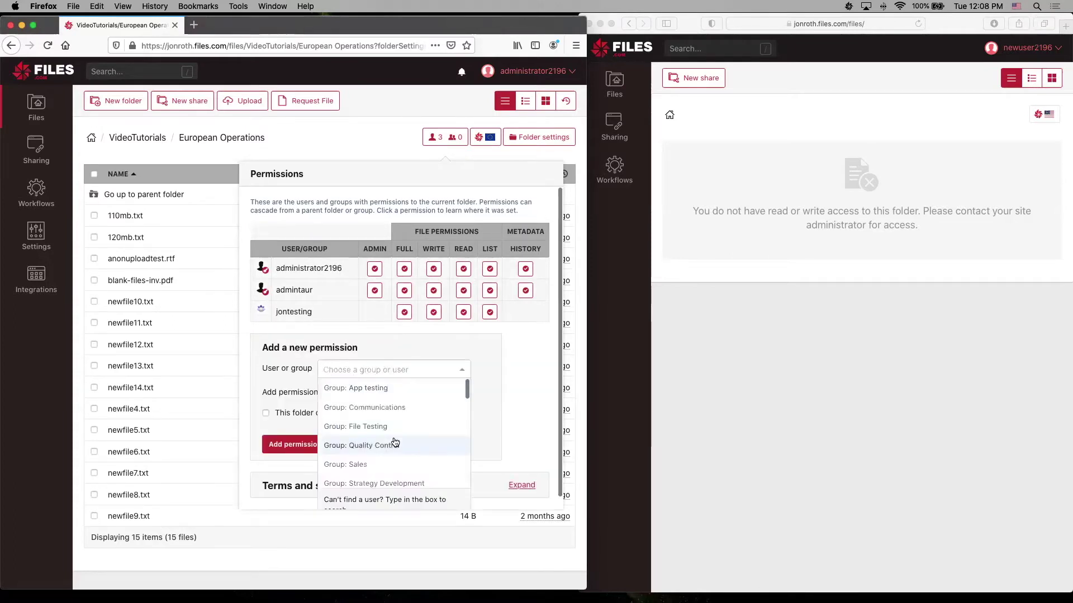
pyautogui.scroll(-5, 394, 442)
pyautogui.scroll(-3, 395, 441)
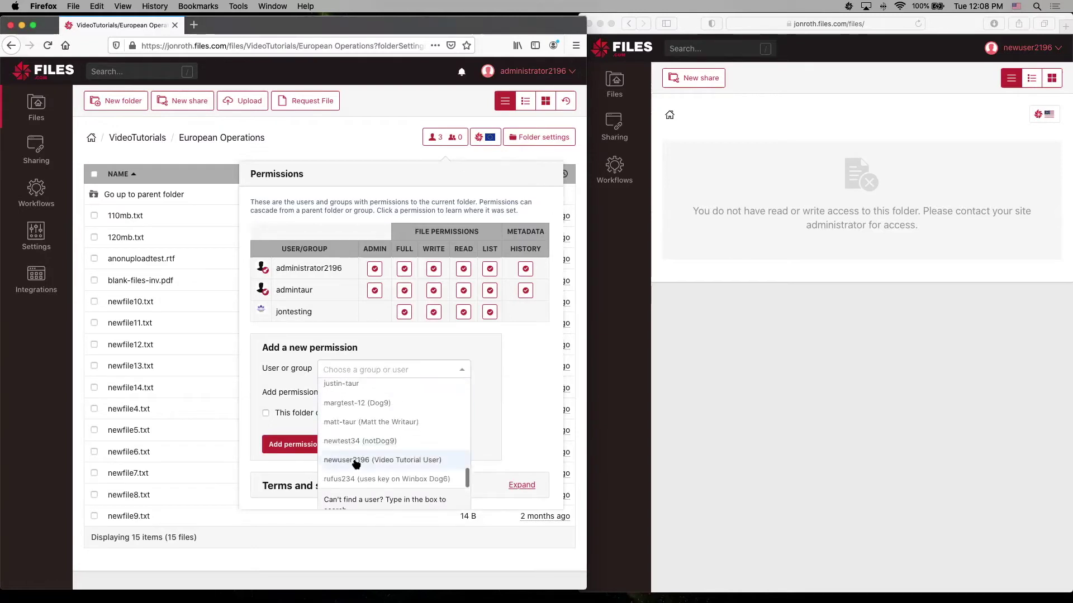
pyautogui.click(394, 456)
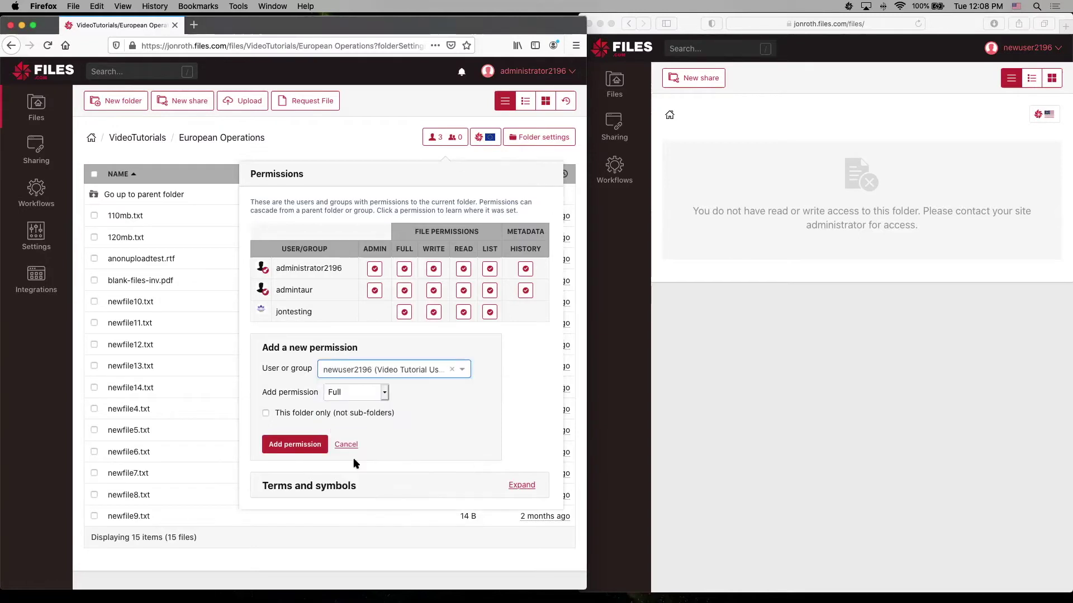
pyautogui.click(384, 391)
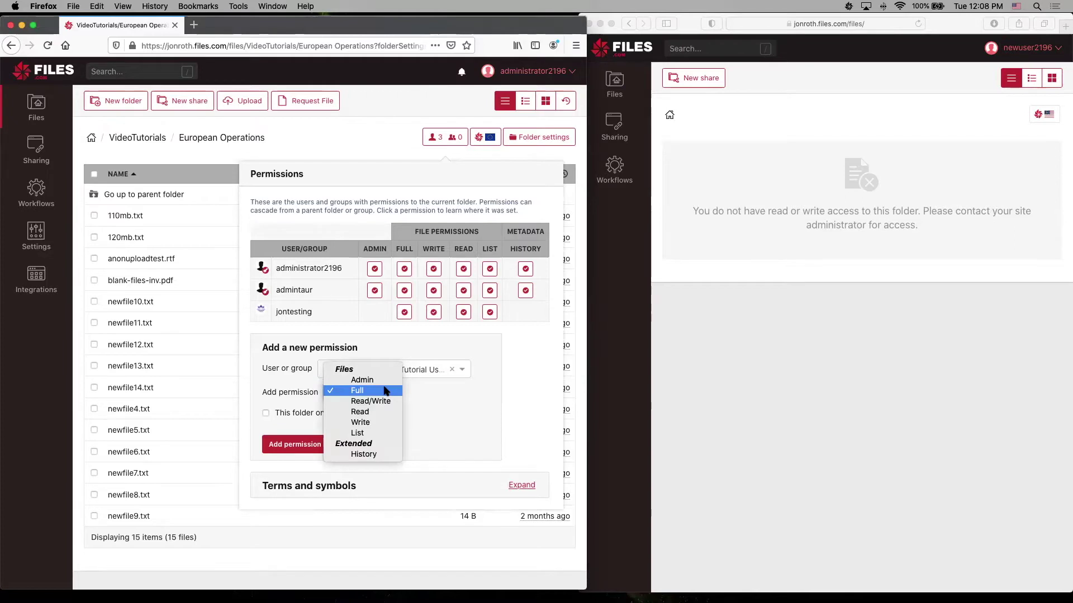
pyautogui.click(356, 434)
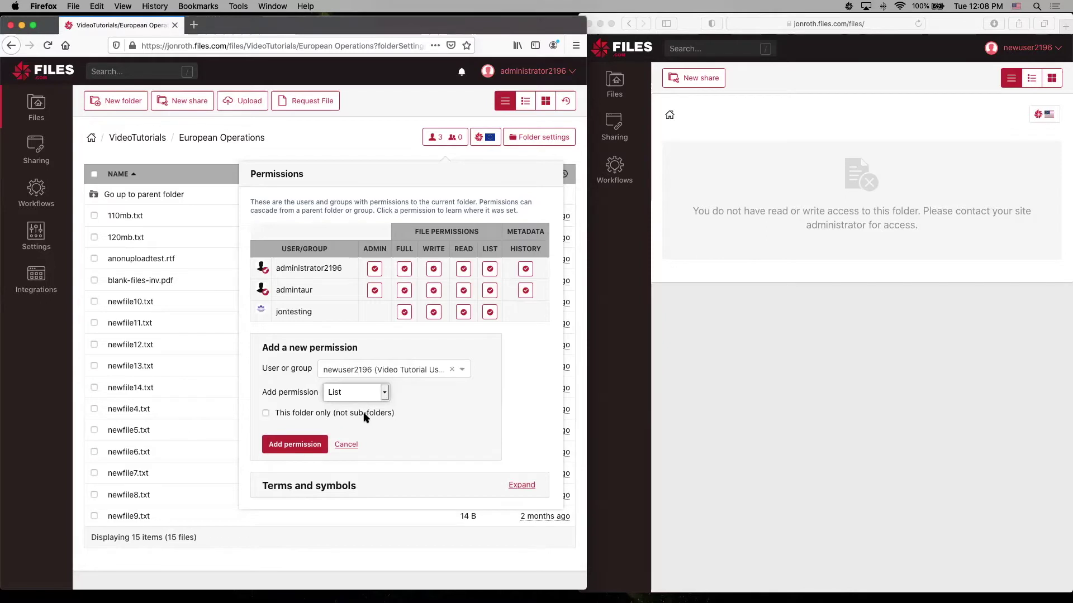
pyautogui.click(266, 414)
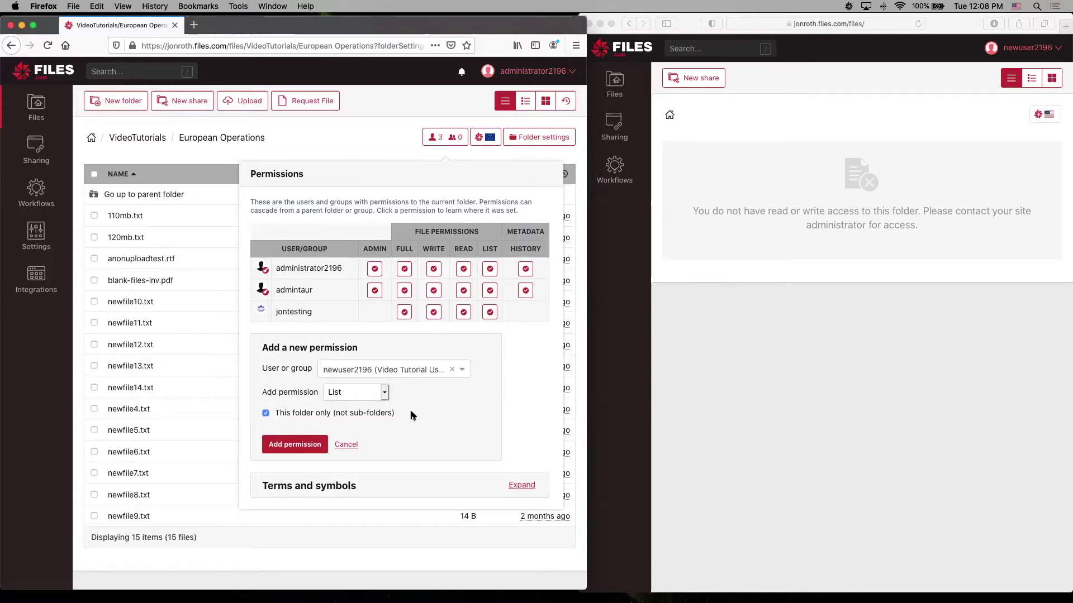
pyautogui.click(293, 447)
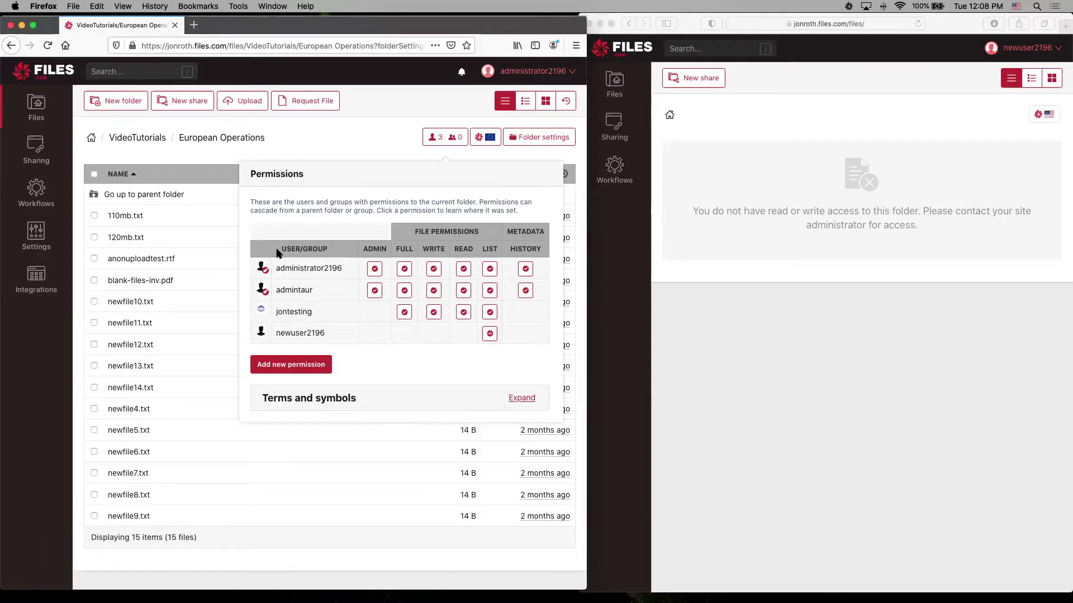
# As the new user, reload and open VideoTutorials › European Operations showing 15 files
pyautogui.click(331, 159)
pyautogui.click(835, 304)
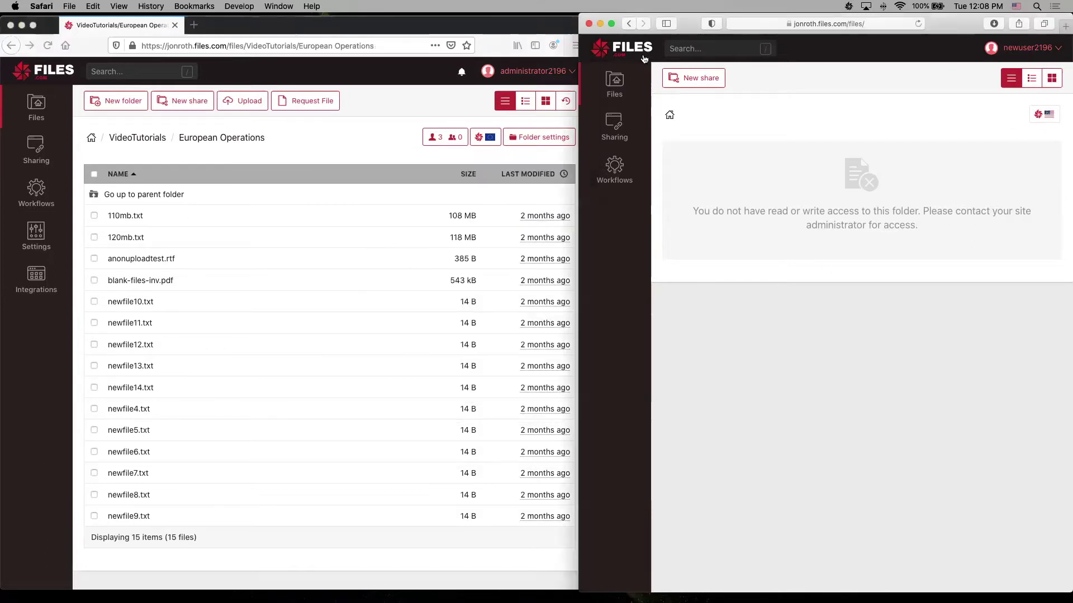
pyautogui.click(918, 23)
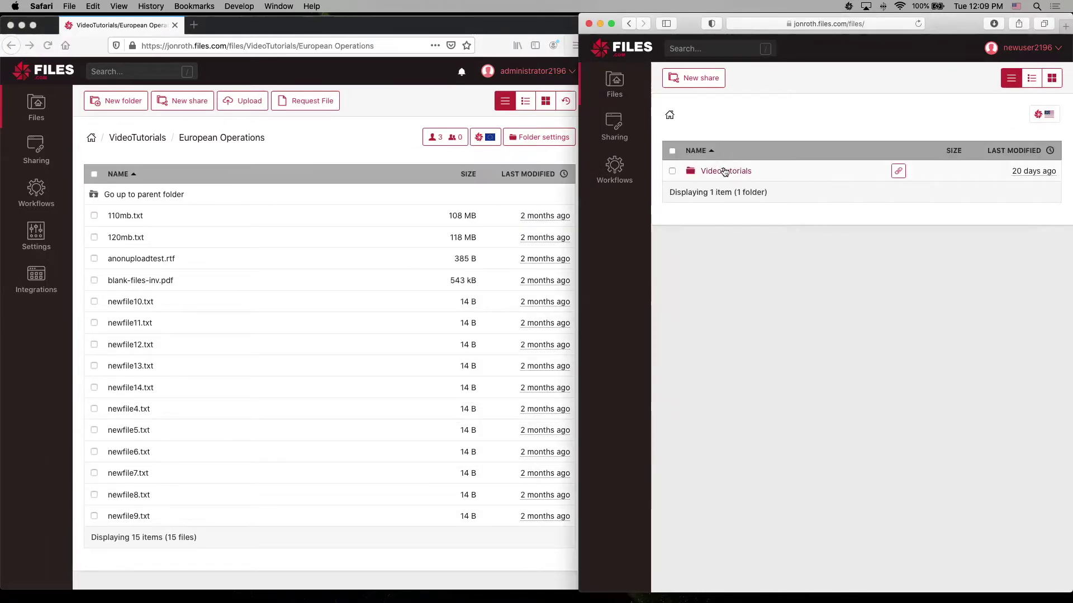
pyautogui.click(725, 172)
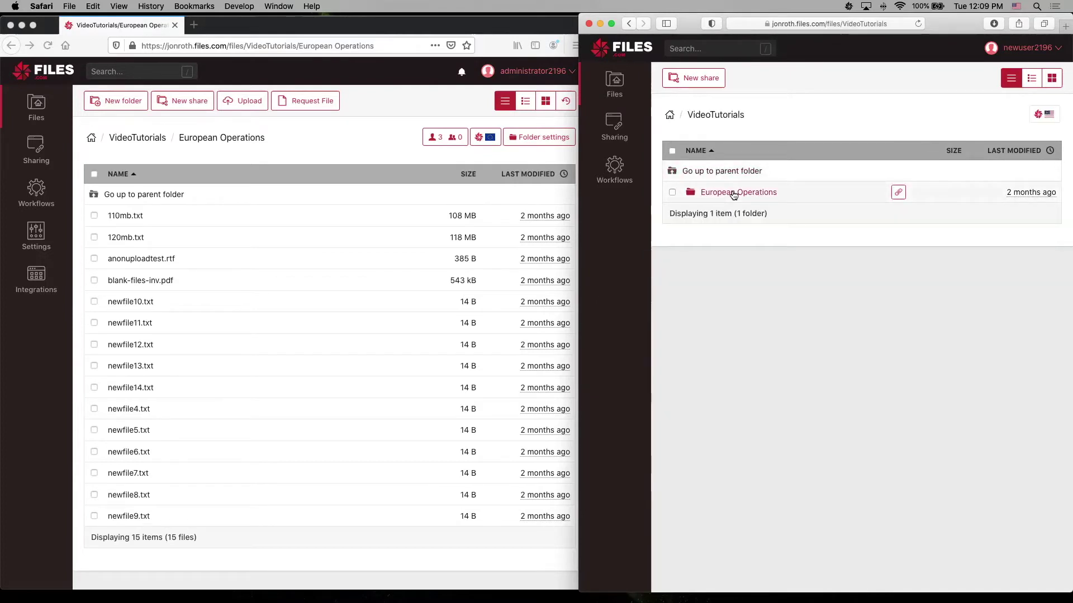
pyautogui.click(734, 193)
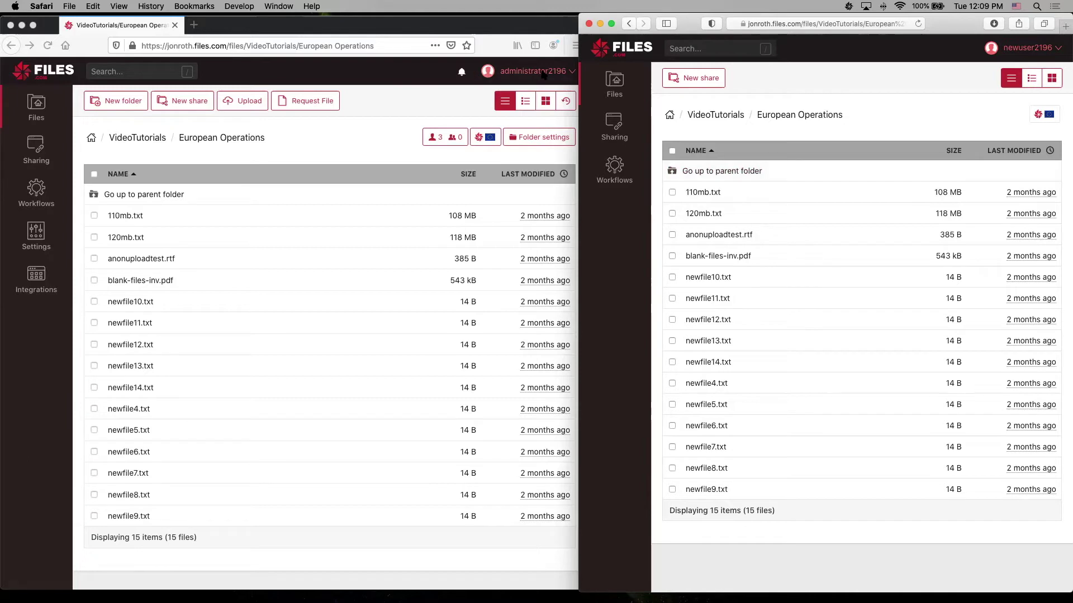
pyautogui.click(246, 167)
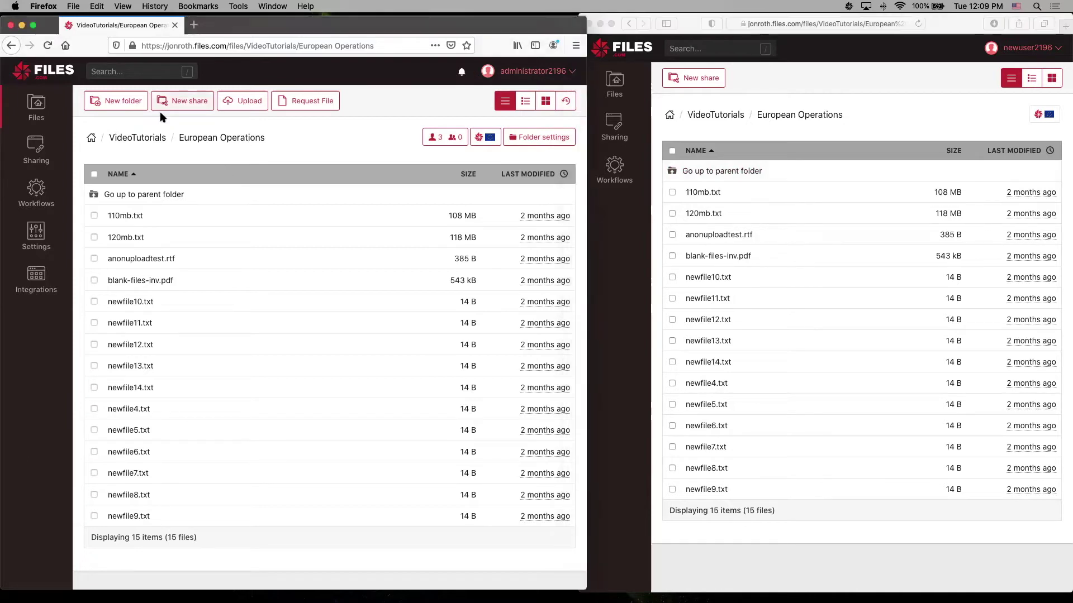
# Create a new folder named folderA in European Operations
pyautogui.click(116, 101)
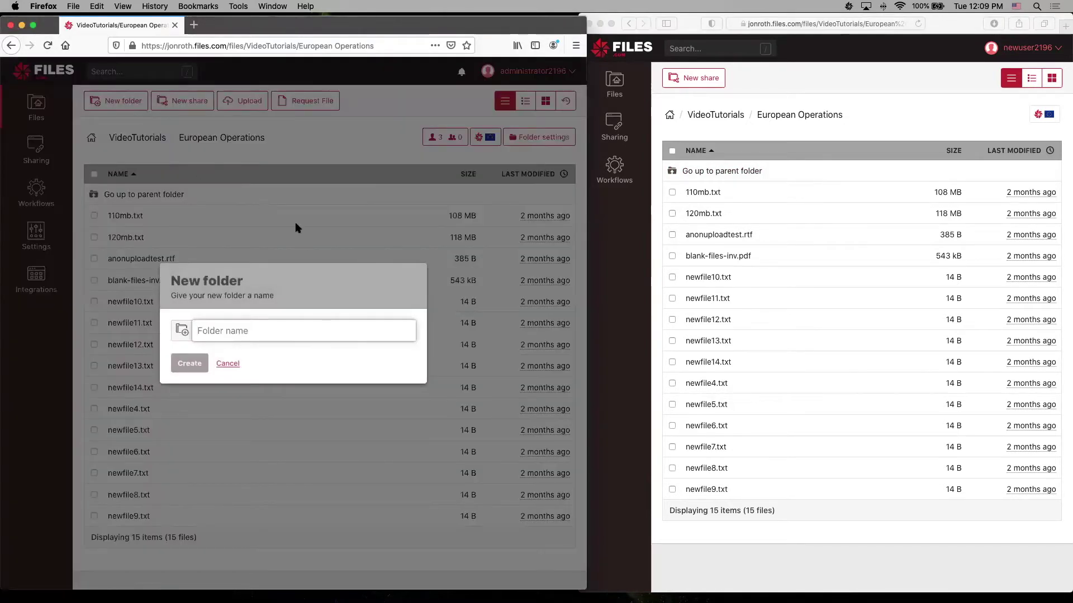
pyautogui.write('folderA')
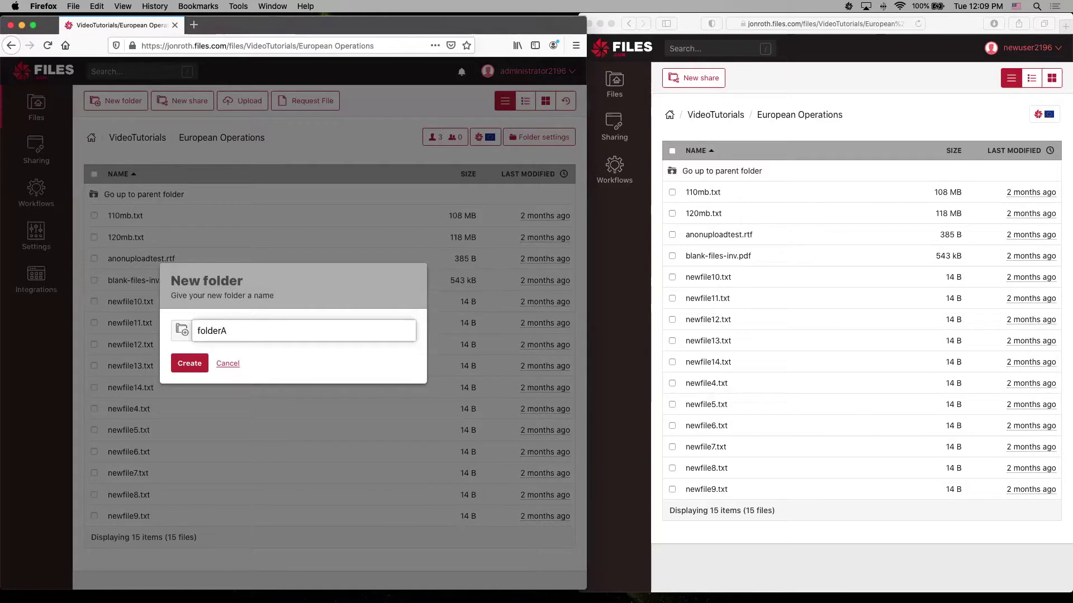
pyautogui.press('Return')
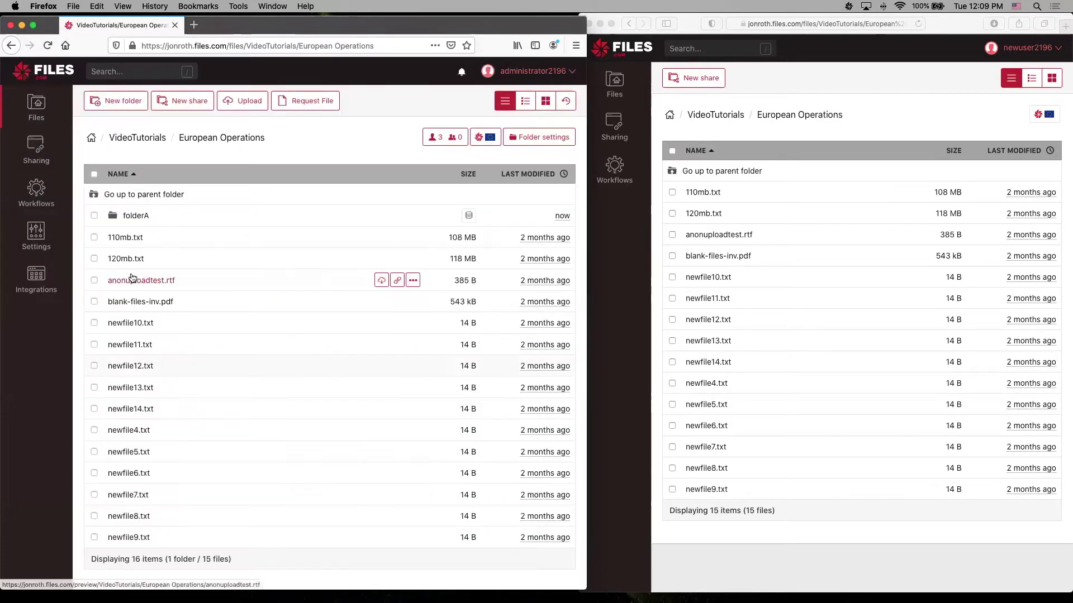
pyautogui.click(93, 323)
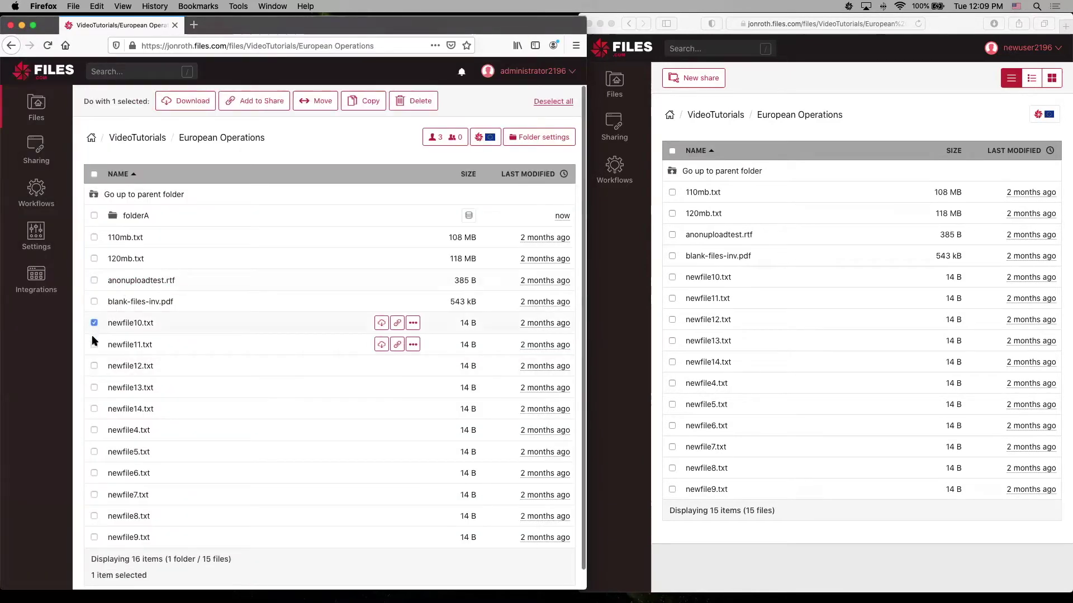
# Copy newfile10.txt through newfile13.txt into folderA
pyautogui.click(94, 344)
pyautogui.click(94, 365)
pyautogui.click(95, 387)
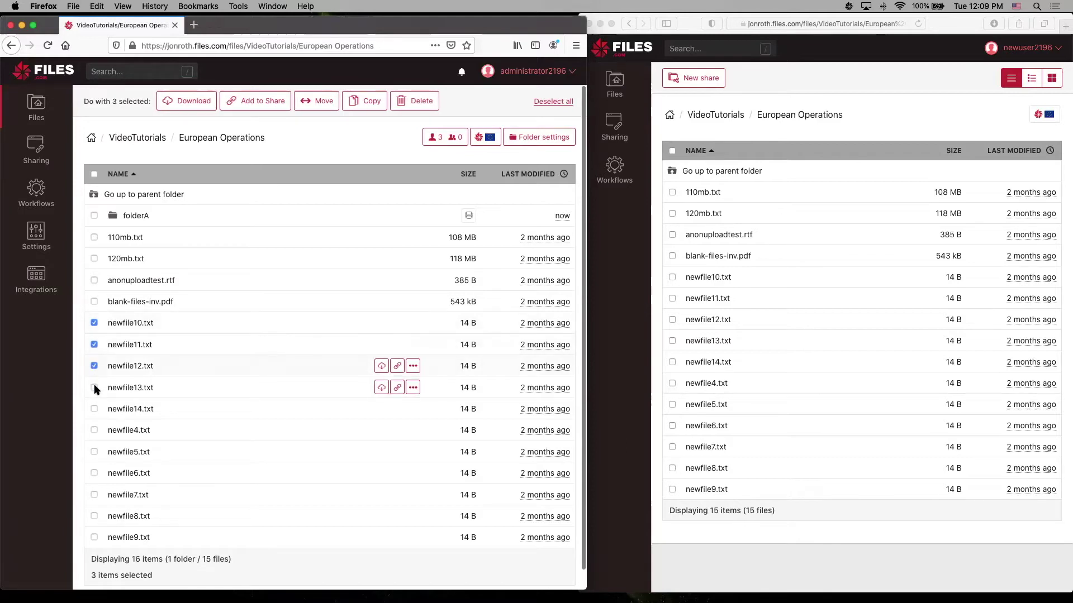
pyautogui.click(364, 101)
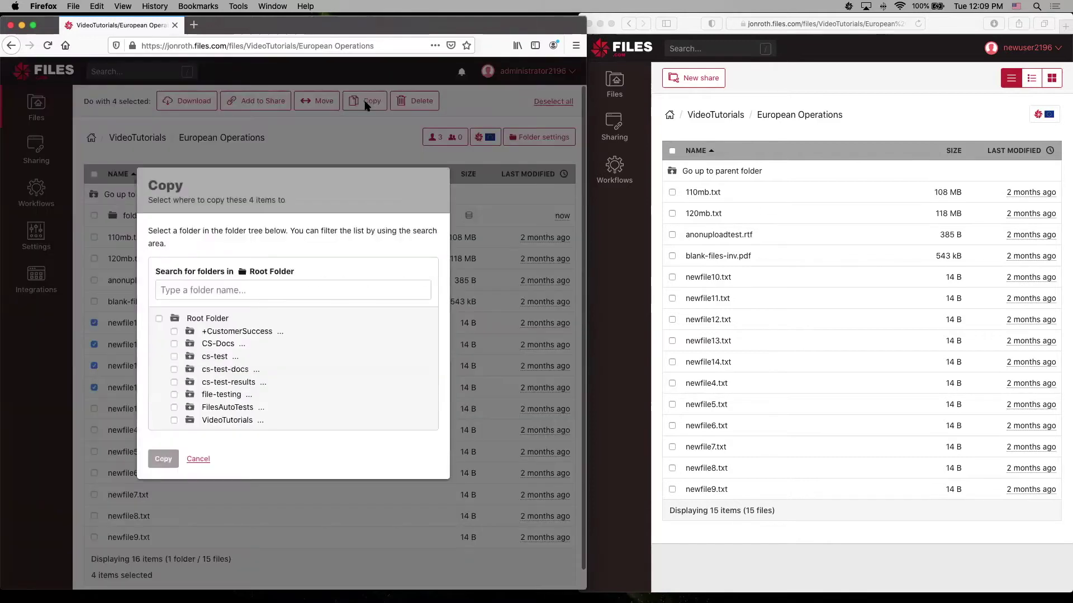
pyautogui.scroll(-3, 240, 372)
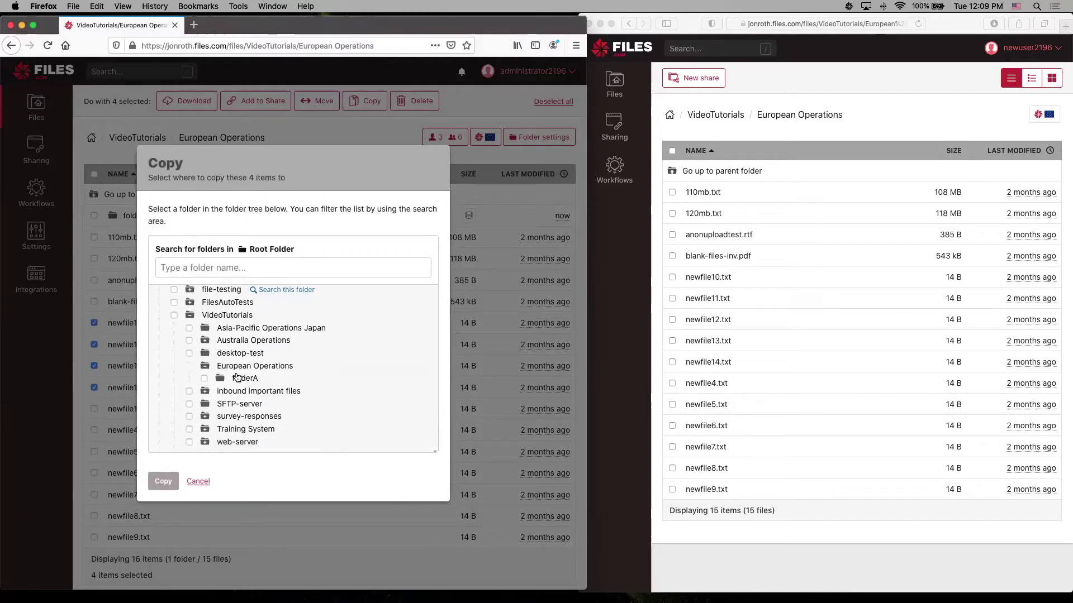
pyautogui.click(204, 379)
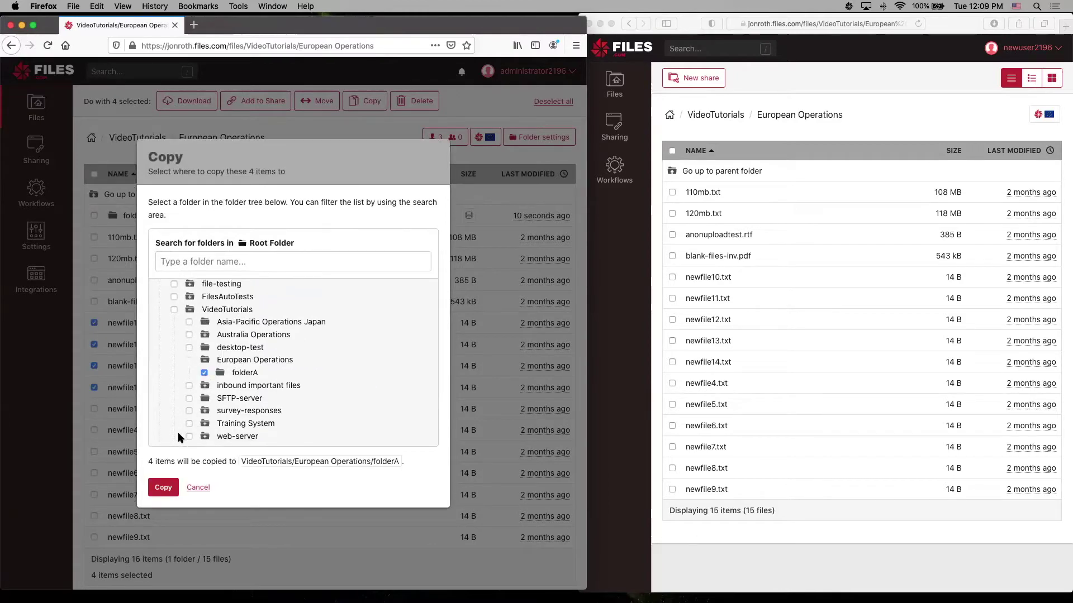
pyautogui.click(162, 489)
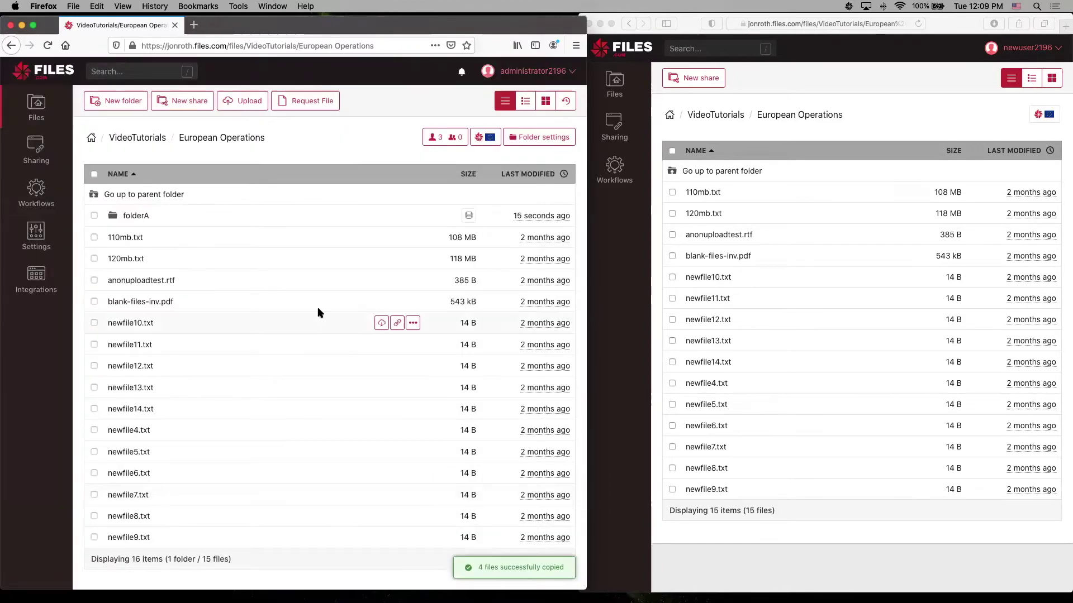
# Check folderA lists the four copied files, then return to European Operations
pyautogui.click(129, 216)
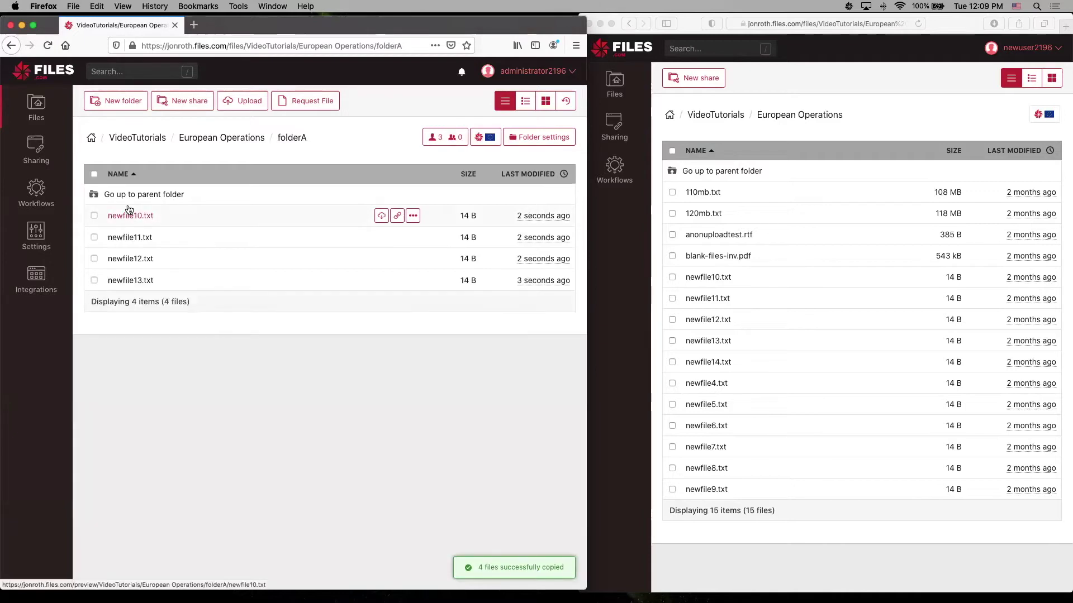
pyautogui.click(121, 194)
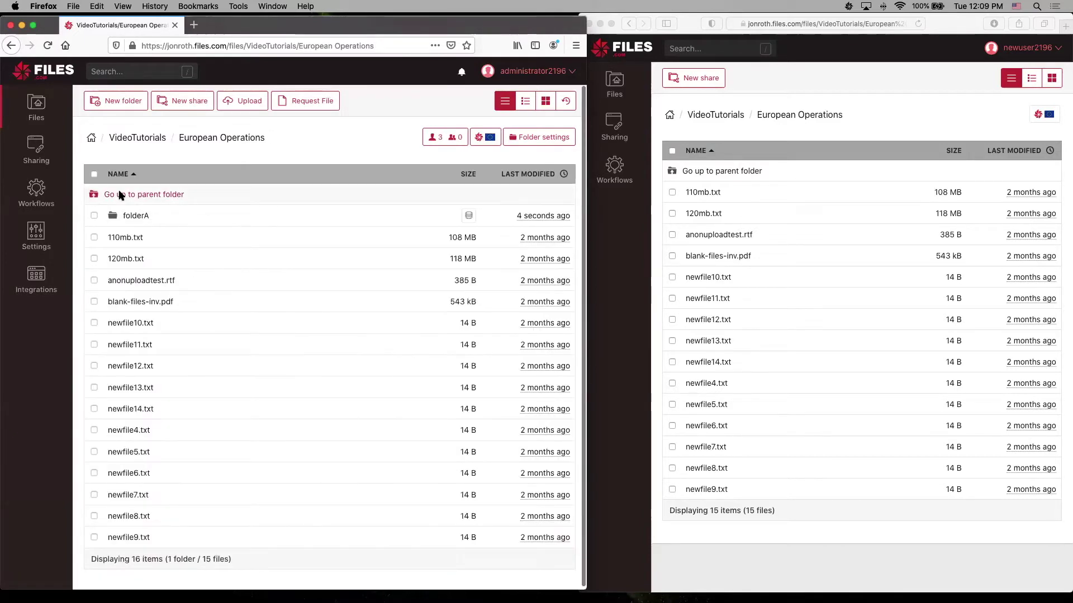
pyautogui.click(956, 89)
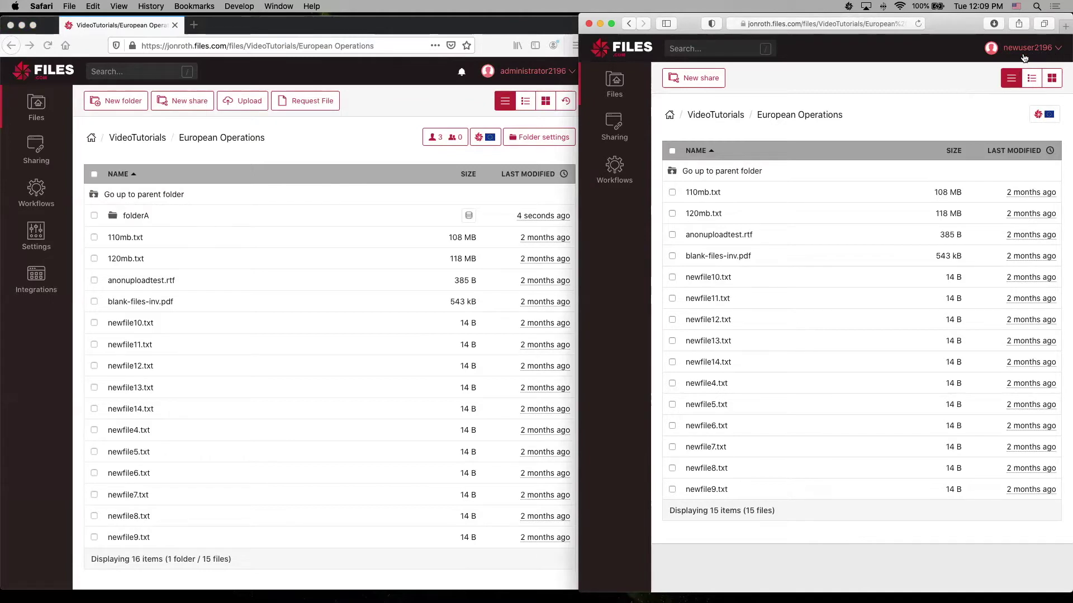
pyautogui.click(718, 114)
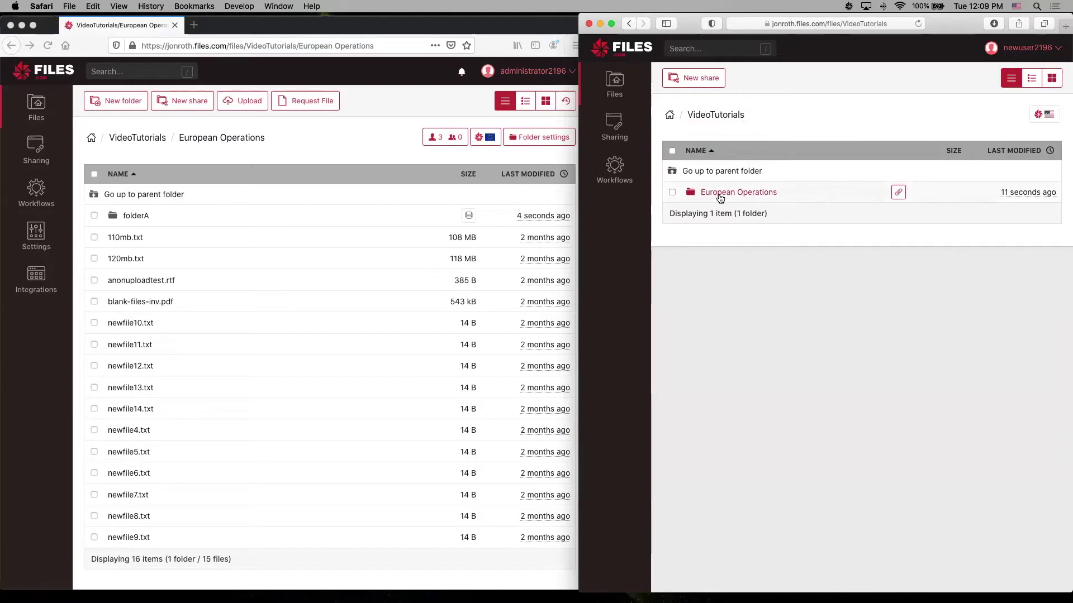
pyautogui.click(723, 192)
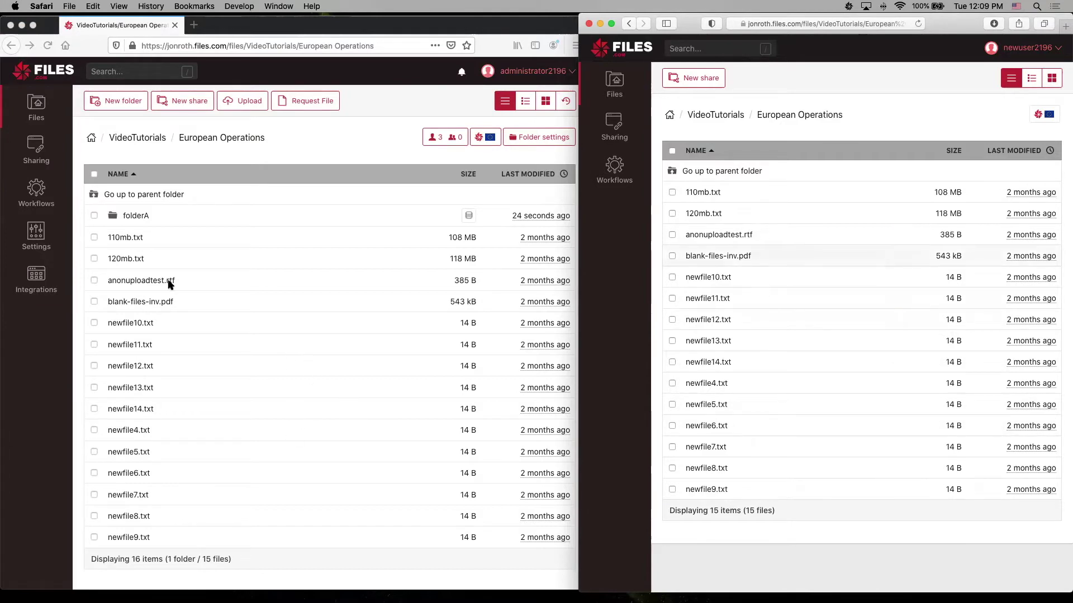
pyautogui.click(136, 221)
pyautogui.click(136, 217)
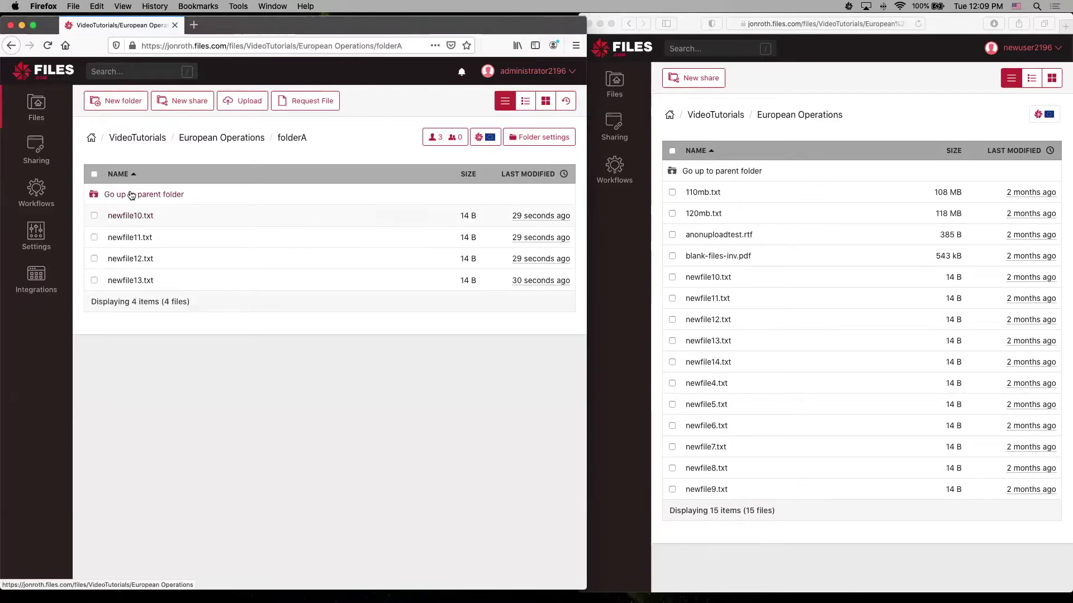
pyautogui.click(128, 194)
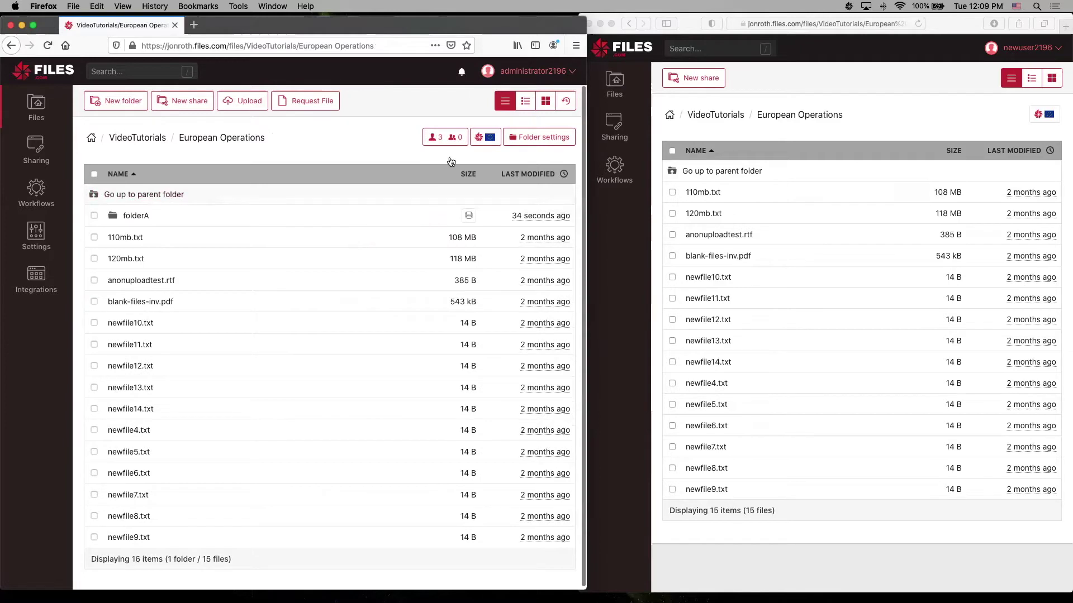
# Revoke the tutorial user's this-folder-only List permission on European Operations
pyautogui.click(447, 140)
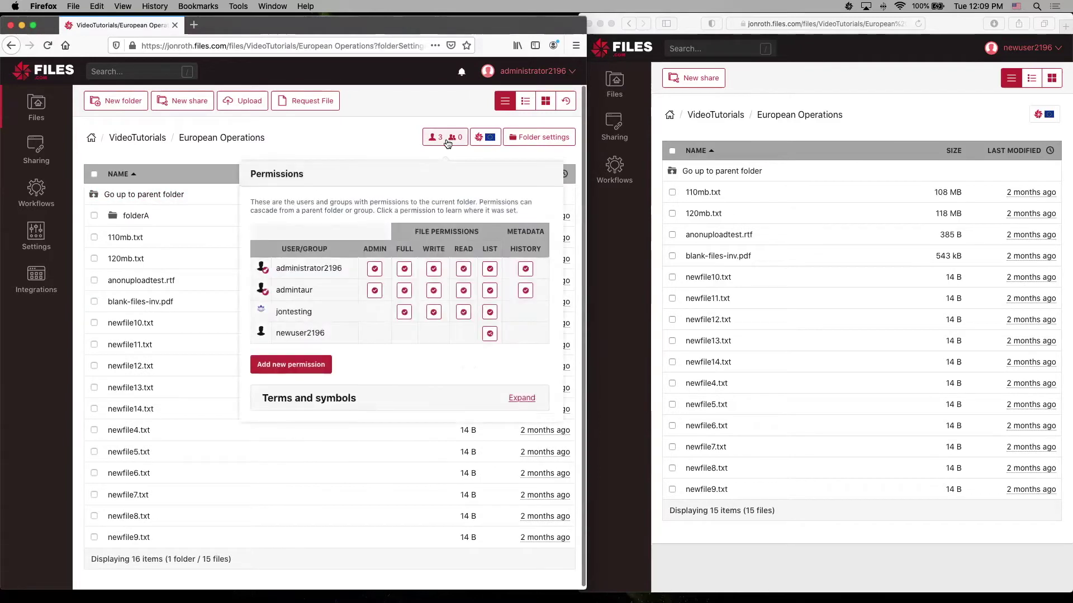
pyautogui.click(490, 334)
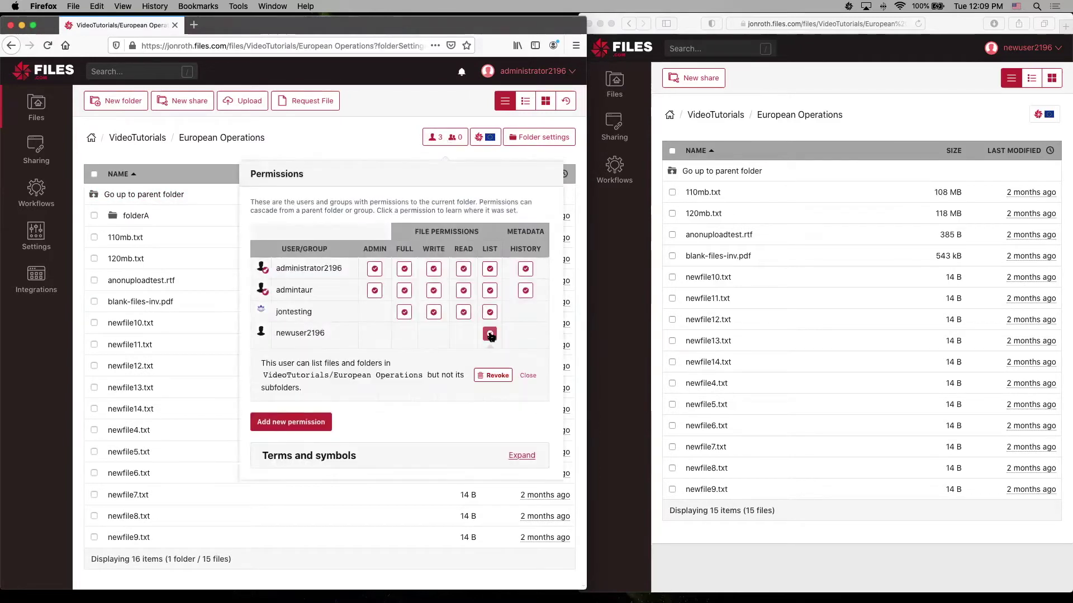
pyautogui.click(491, 376)
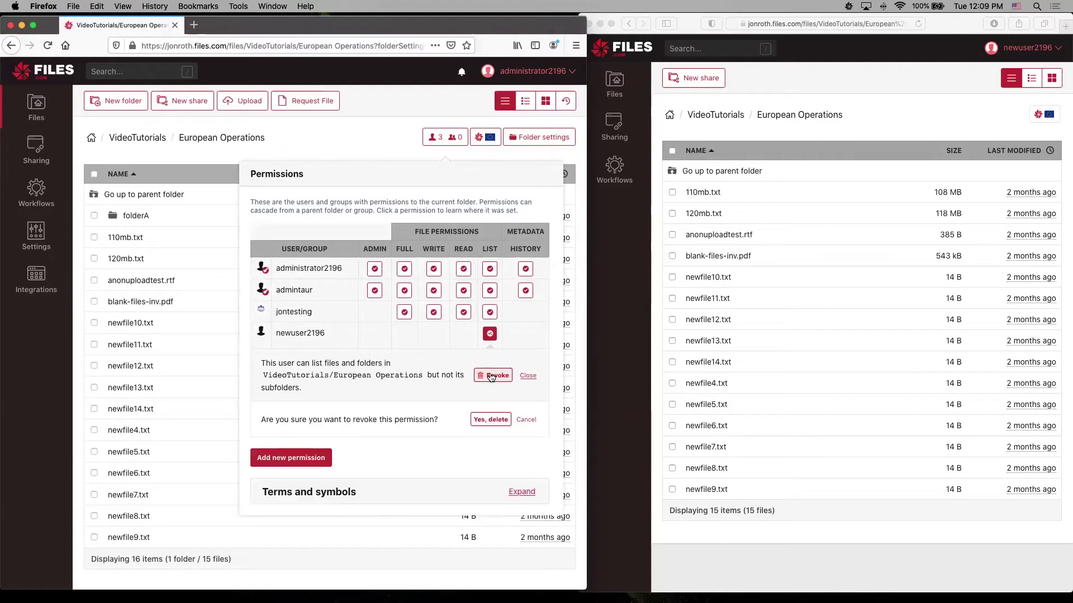
pyautogui.click(490, 420)
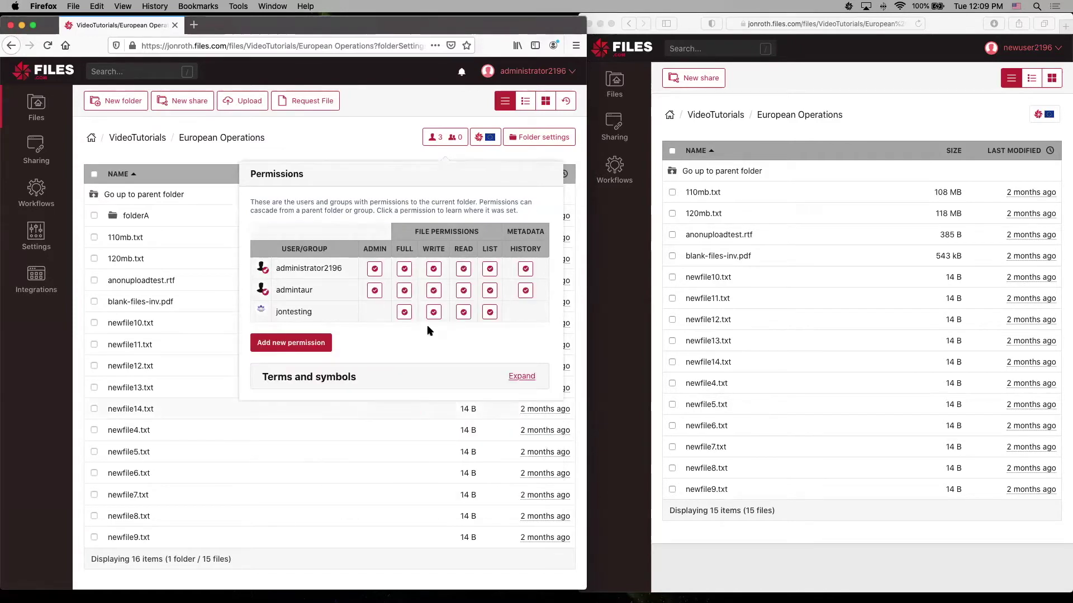
# Grant the tutorial user a new List permission on European Operations that also covers subfolders
pyautogui.click(294, 344)
pyautogui.click(402, 372)
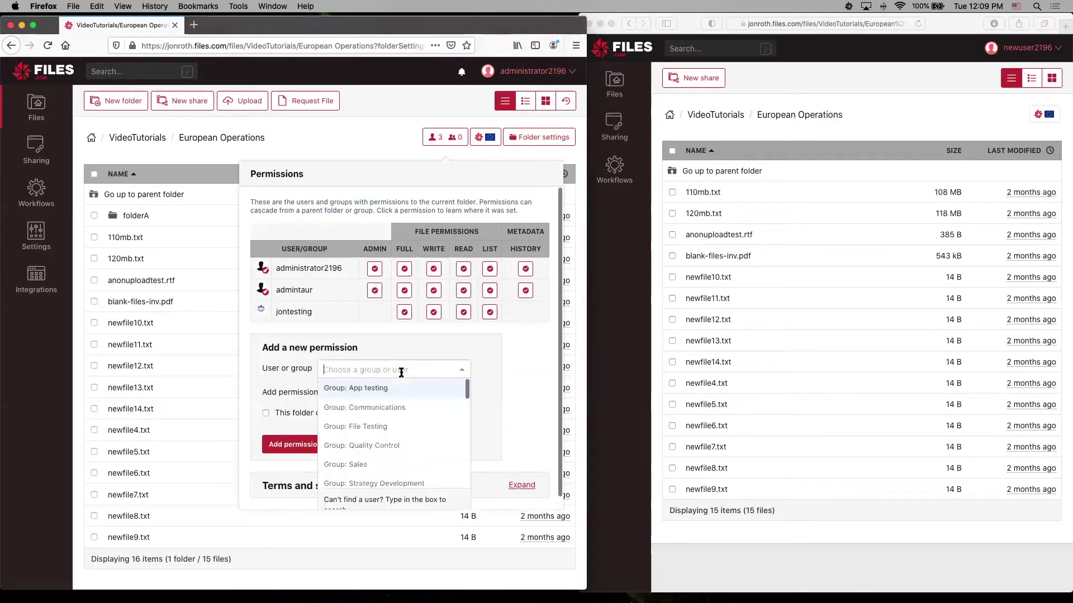
pyautogui.scroll(-10, 398, 438)
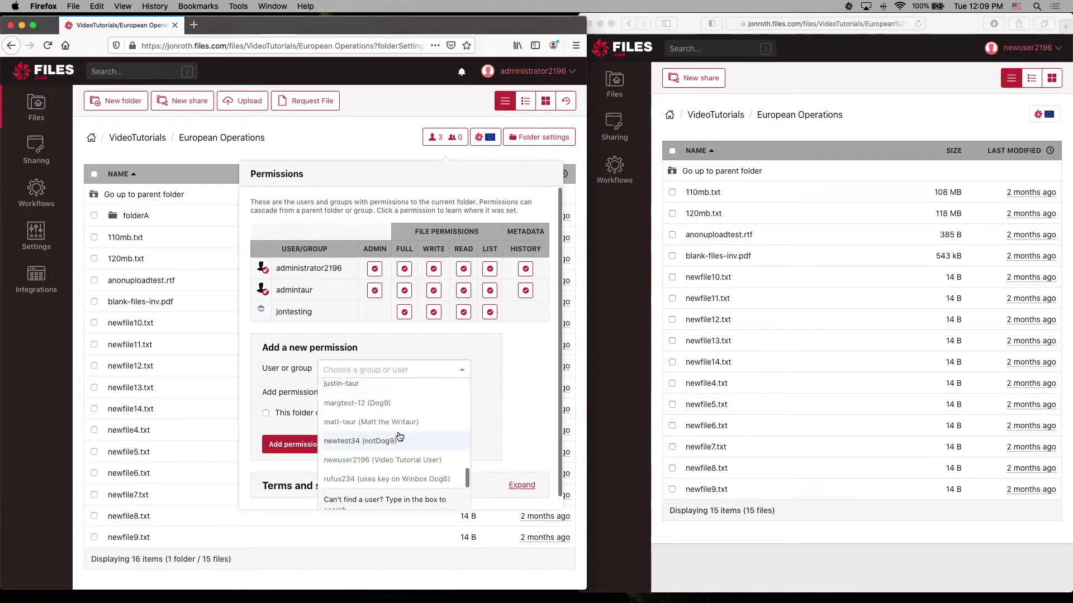
pyautogui.click(366, 460)
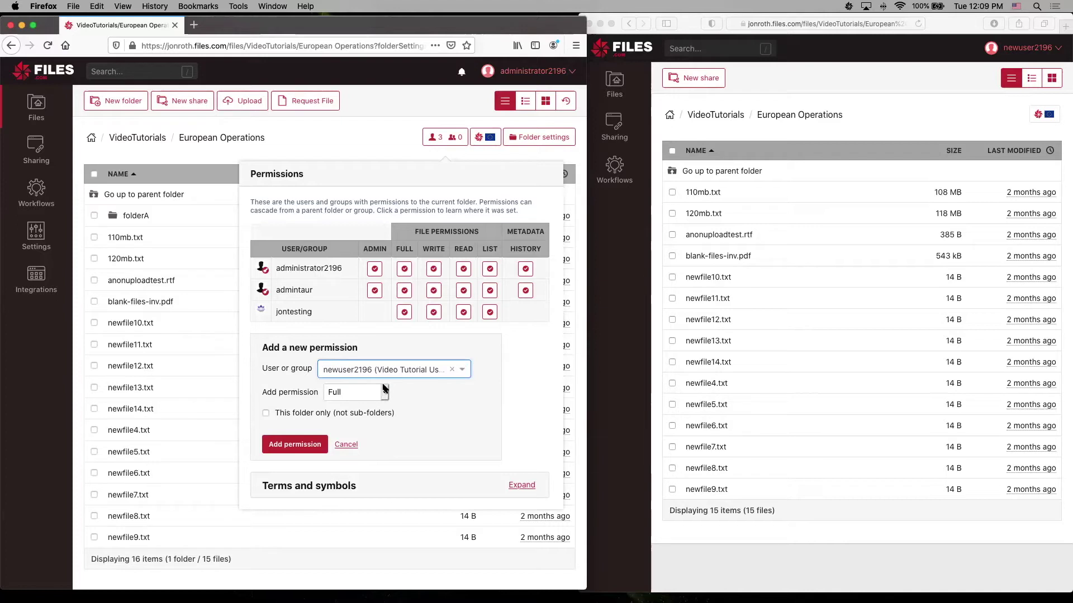
pyautogui.click(384, 389)
pyautogui.click(360, 432)
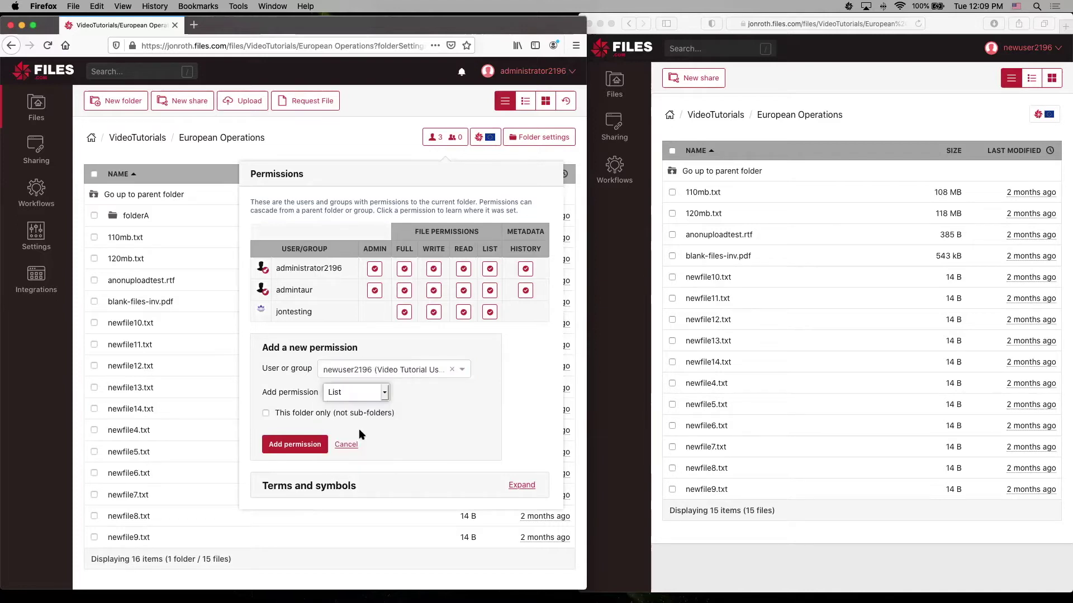
pyautogui.click(294, 444)
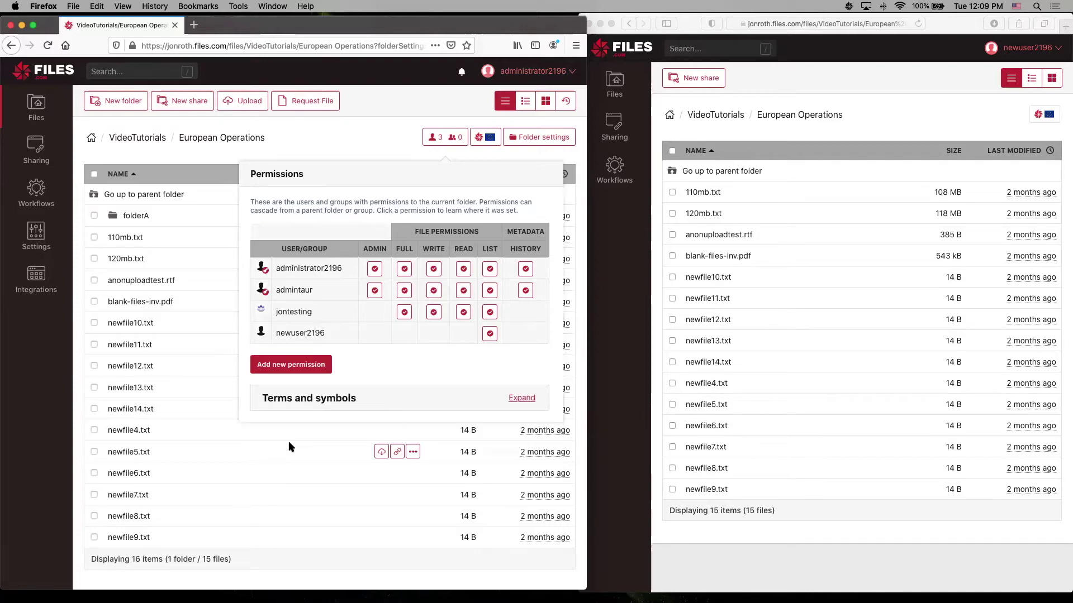
pyautogui.click(202, 153)
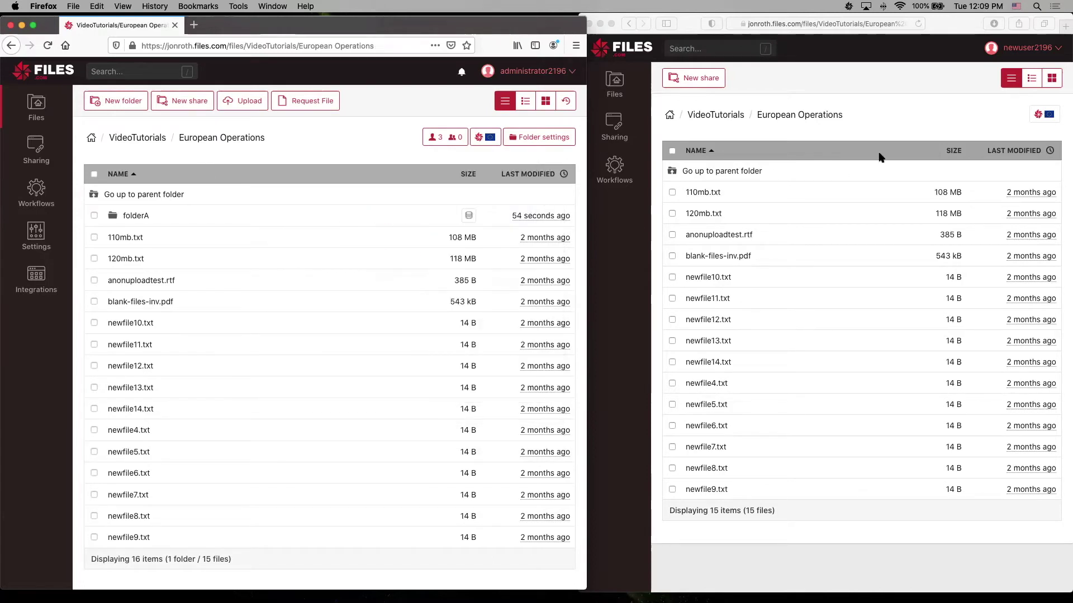
# In the tutorial user's browser, reload European Operations and open folderA to list newfile10–13.txt
pyautogui.click(903, 121)
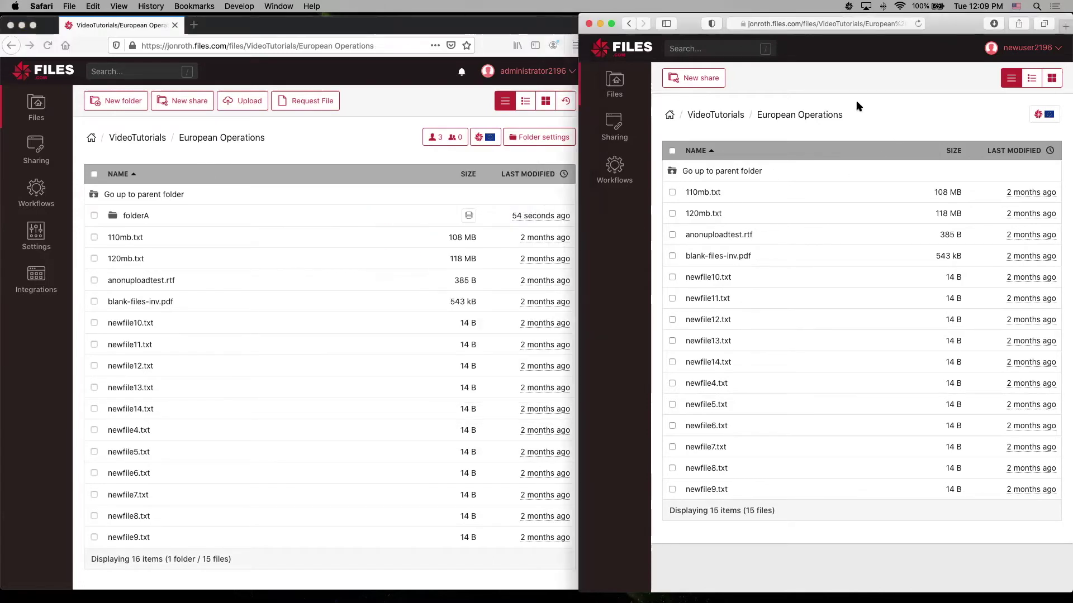
pyautogui.click(917, 23)
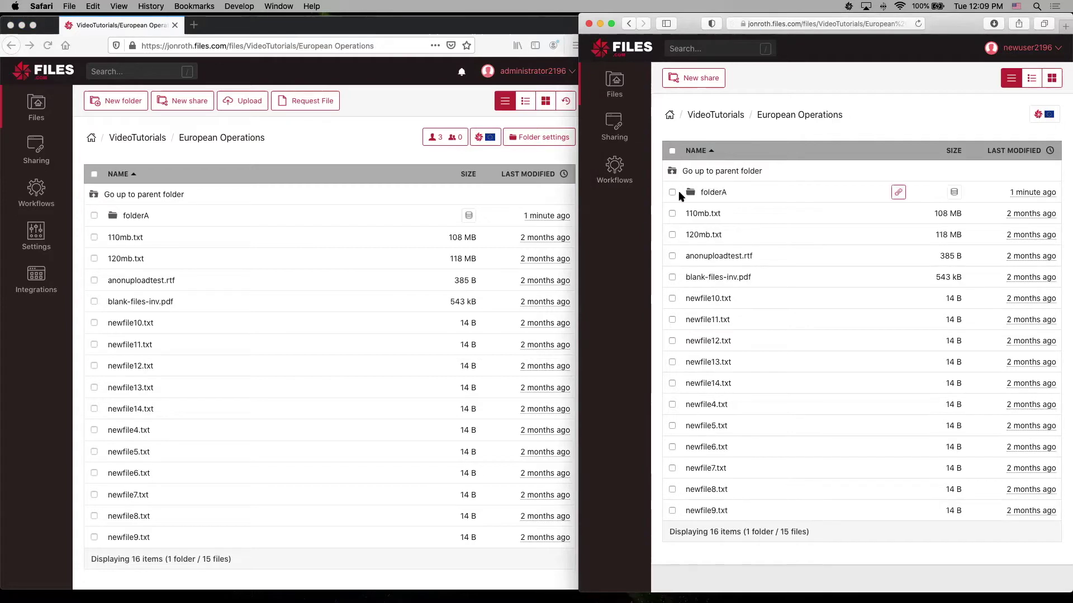
pyautogui.click(714, 193)
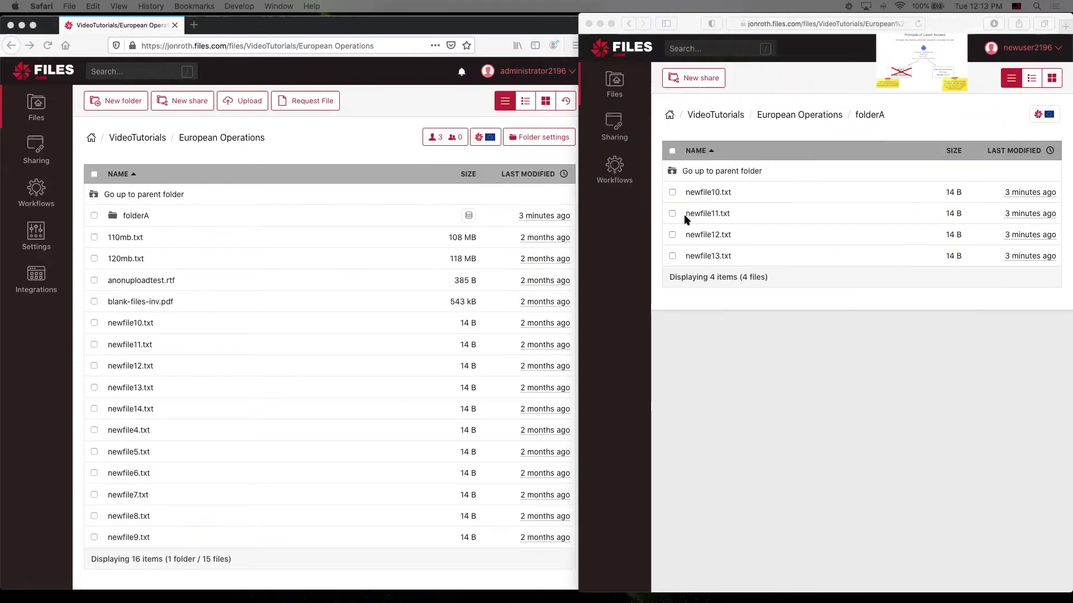
pyautogui.click(685, 217)
# Tick newfile11.txt and newfile10.txt in the folderA list
pyautogui.click(672, 214)
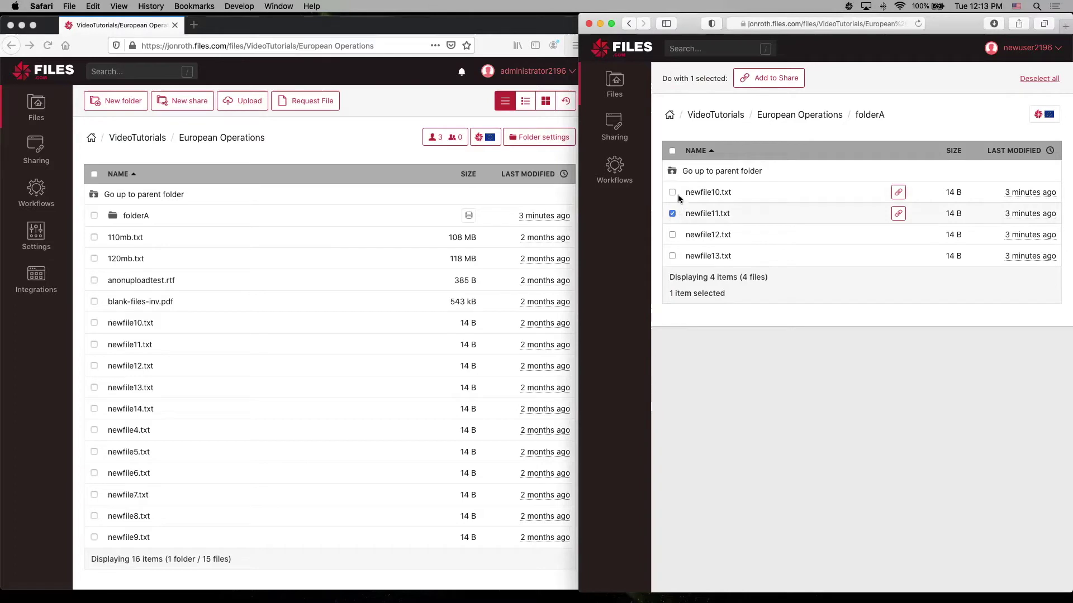
pyautogui.click(672, 193)
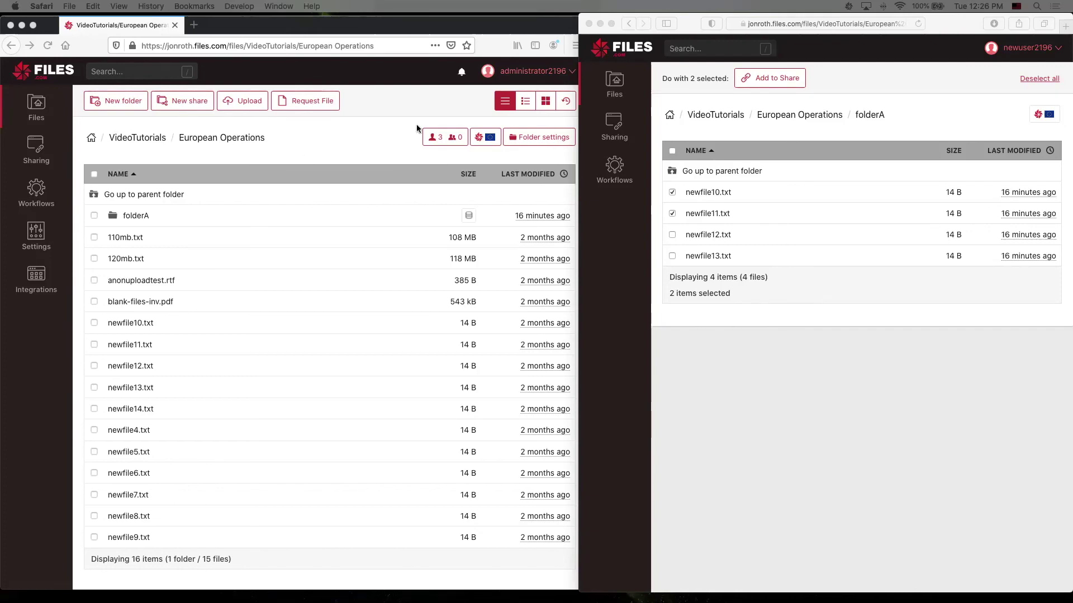
# Go through Settings, Groups and the Groups Matrix to reach the Group Settings page
pyautogui.click(42, 240)
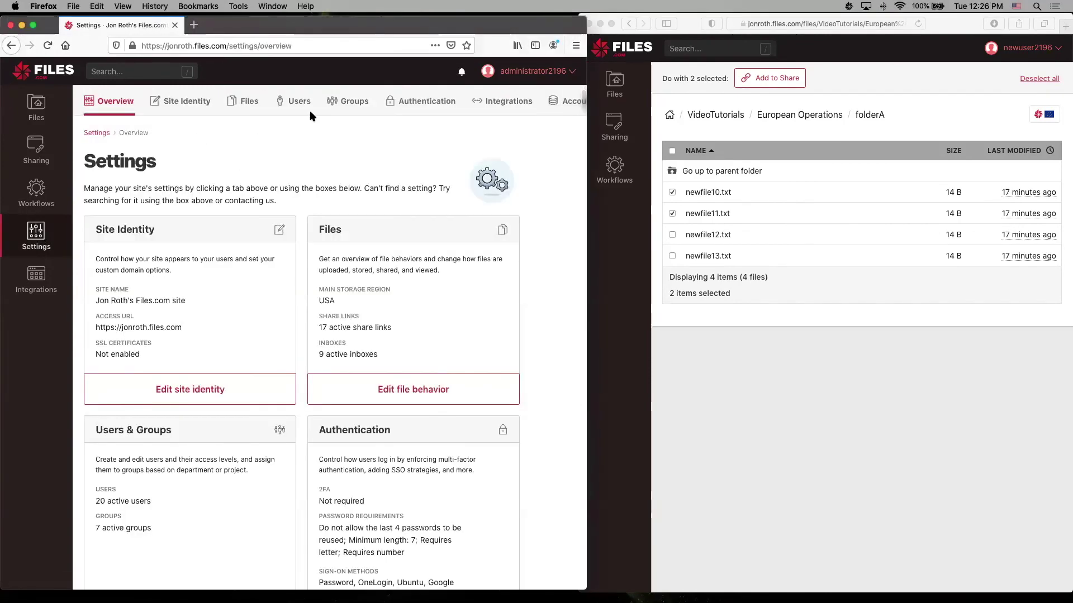
pyautogui.click(352, 101)
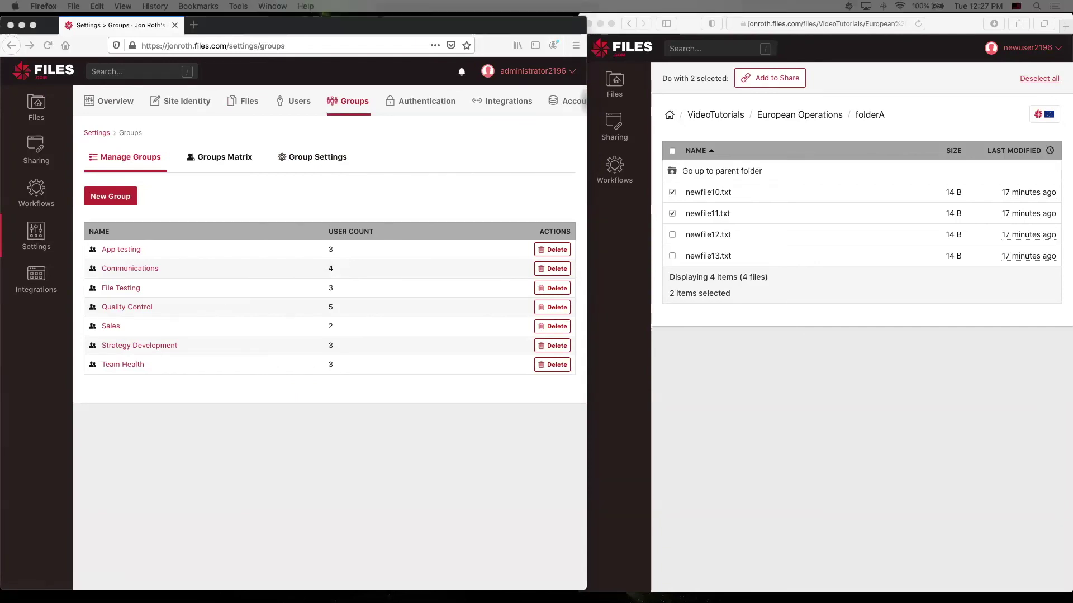
pyautogui.click(224, 162)
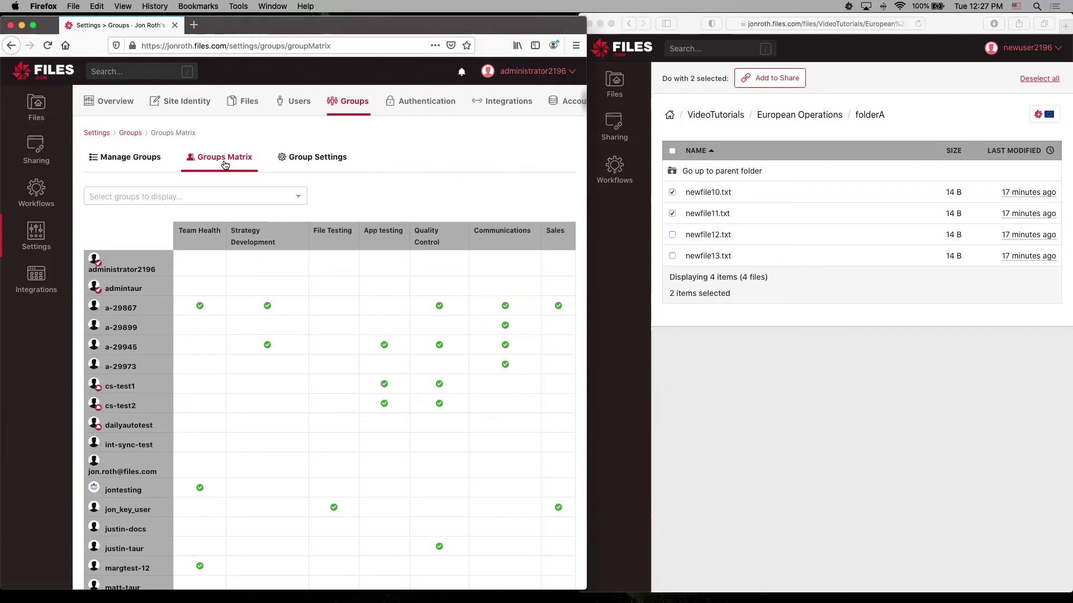
pyautogui.click(322, 162)
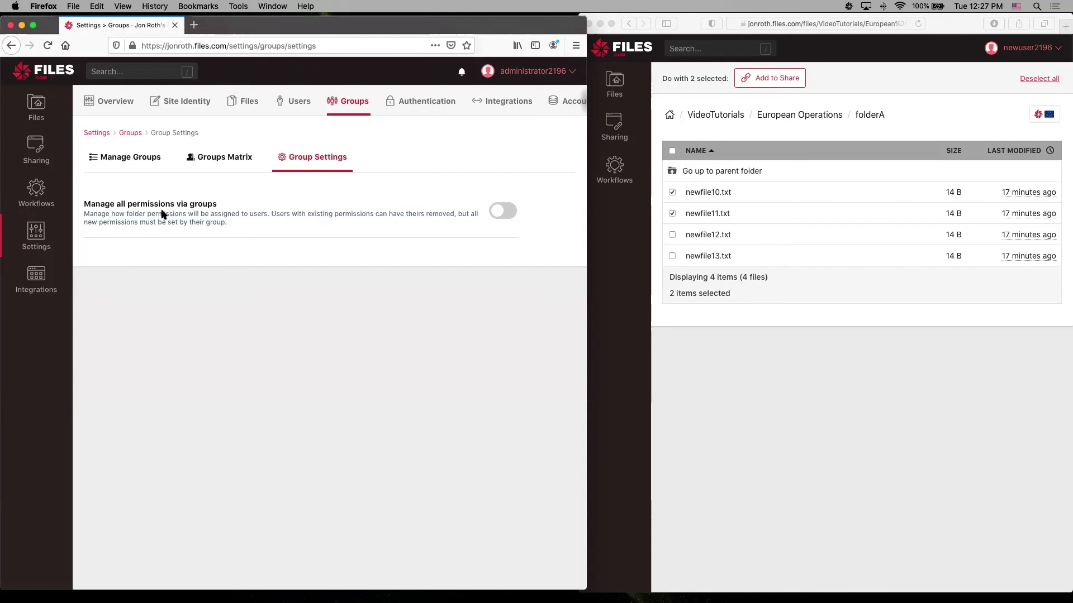
# Switch on 'Manage all permissions via groups'
pyautogui.click(509, 220)
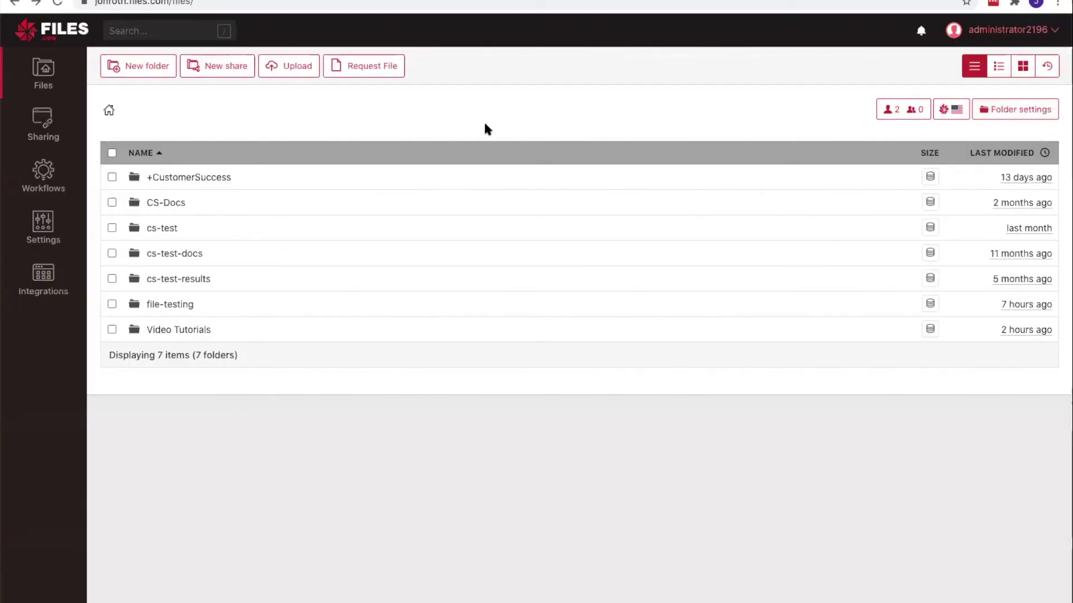
# Open the administrator account menu showing My account, Contact support and Sign out
pyautogui.click(1002, 34)
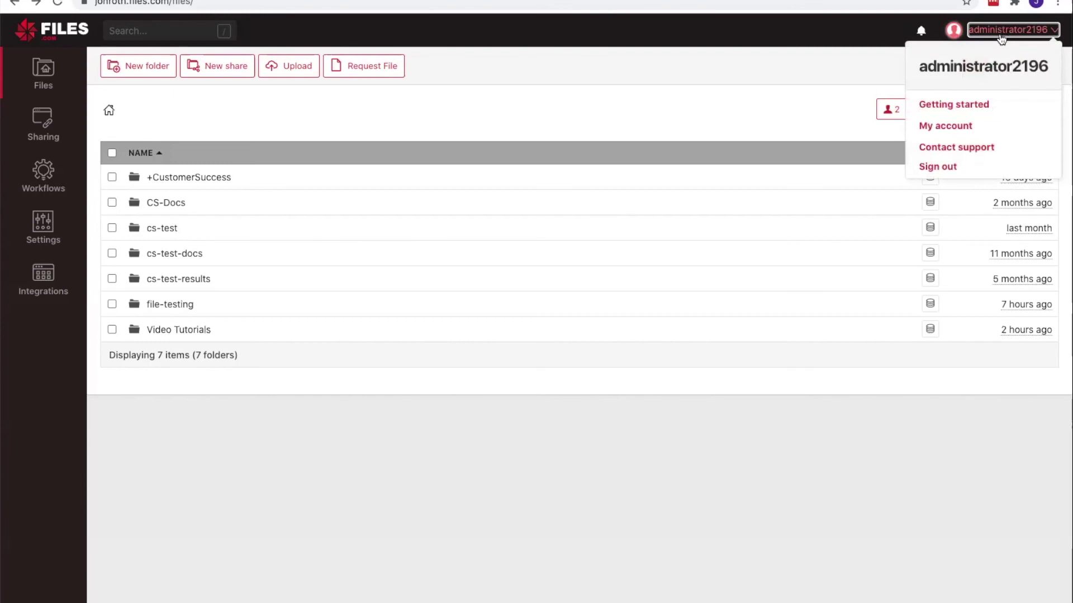